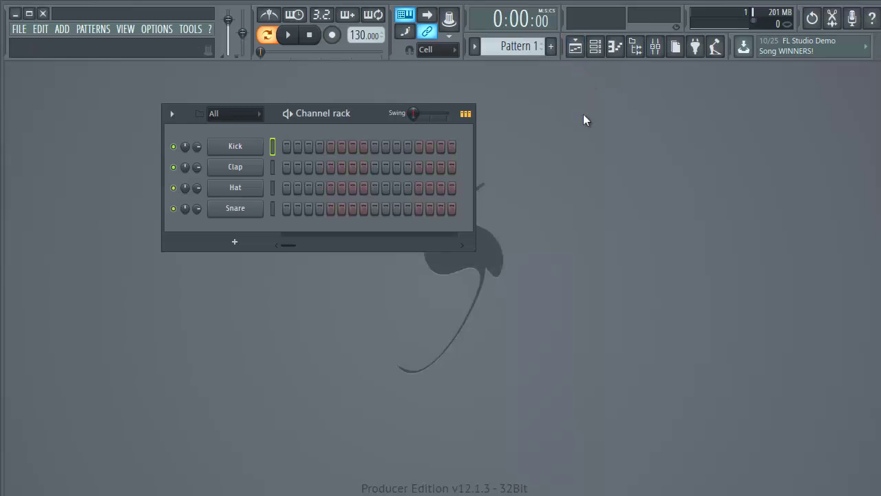
Step: Open the Playlist, maximize its window and look through its tracks
{"action": "key", "text": "F5"}
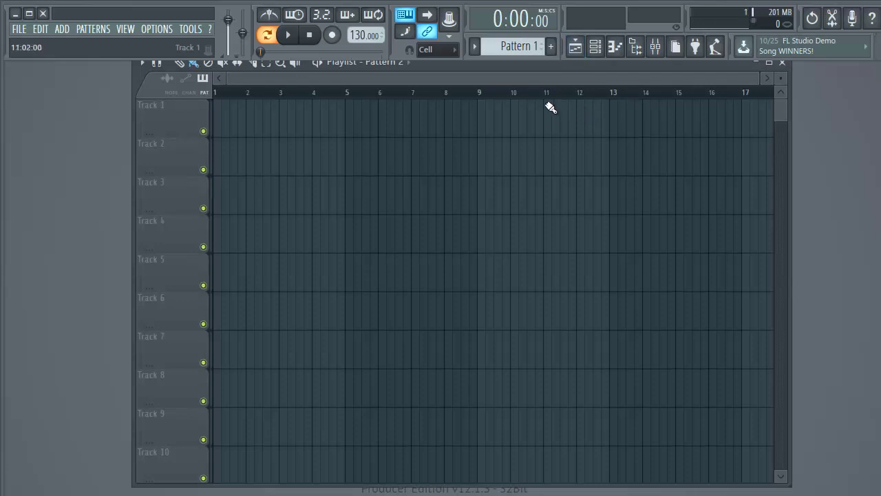
{"action": "key", "text": "F5"}
{"action": "key", "text": "F5"}
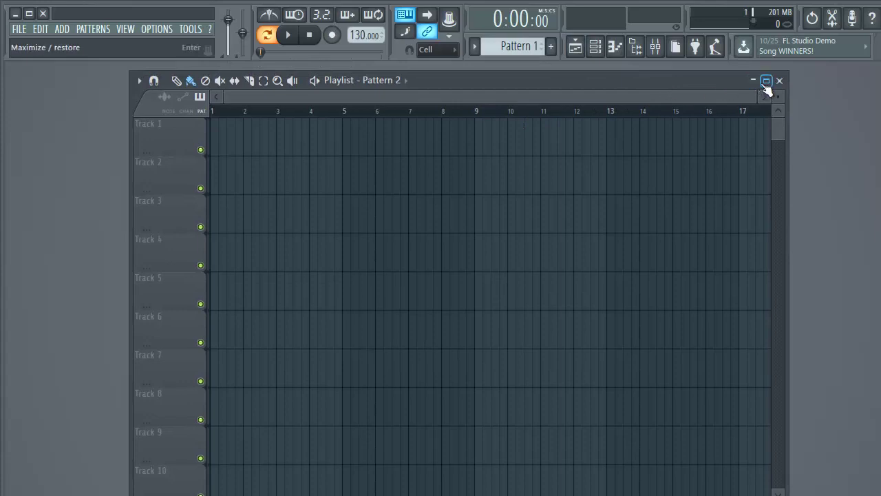
{"action": "left_click", "coordinate": [767, 82]}
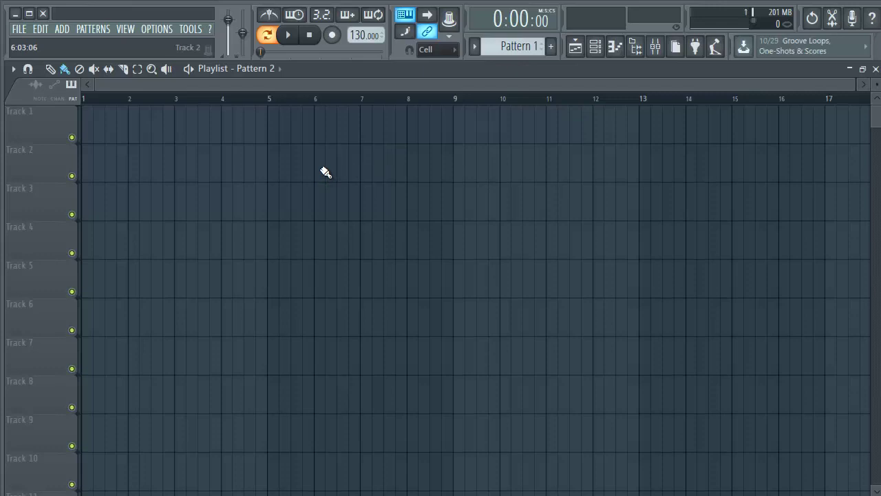
{"action": "scroll", "coordinate": [326, 172], "scroll_direction": "down", "scroll_amount": 3}
{"action": "scroll", "coordinate": [325, 172], "scroll_direction": "up", "scroll_amount": 3}
Step: Show the channel rack over the Playlist and fill the Kick channel on each 4 steps in Pattern 1
{"action": "left_click", "coordinate": [596, 46]}
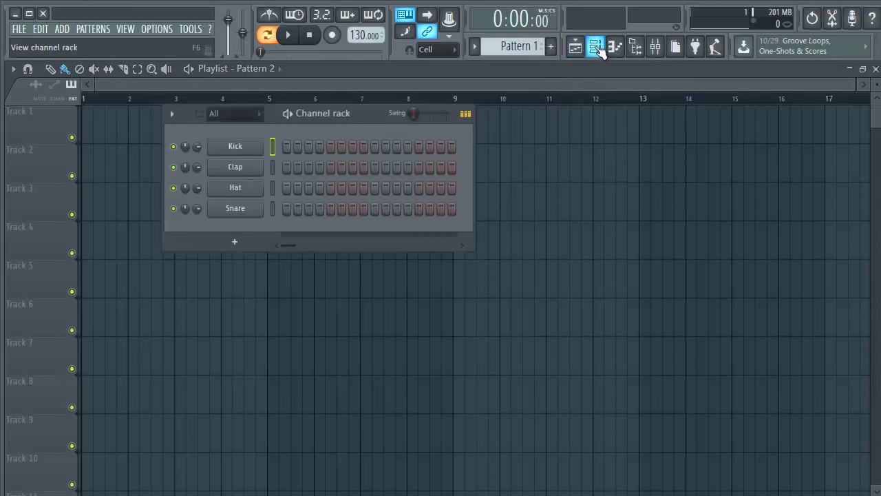
{"action": "left_click_drag", "start_coordinate": [361, 114], "coordinate": [533, 140]}
{"action": "right_click", "coordinate": [416, 174]}
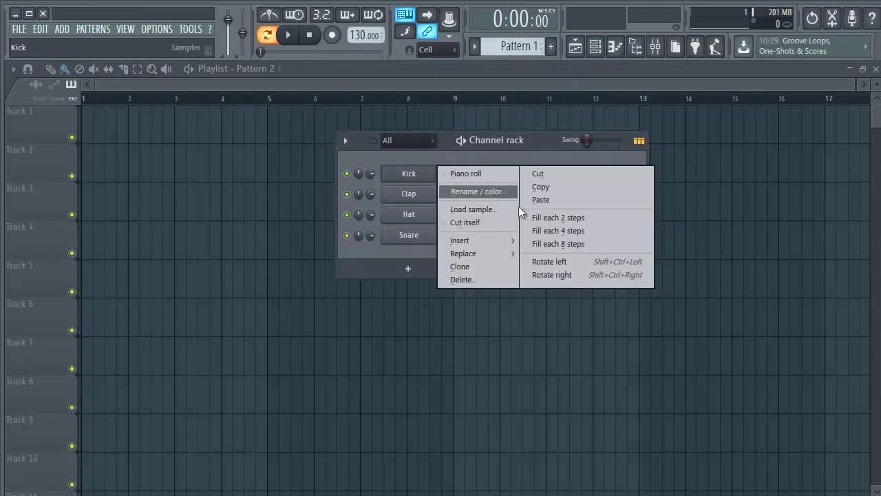
{"action": "left_click", "coordinate": [563, 230]}
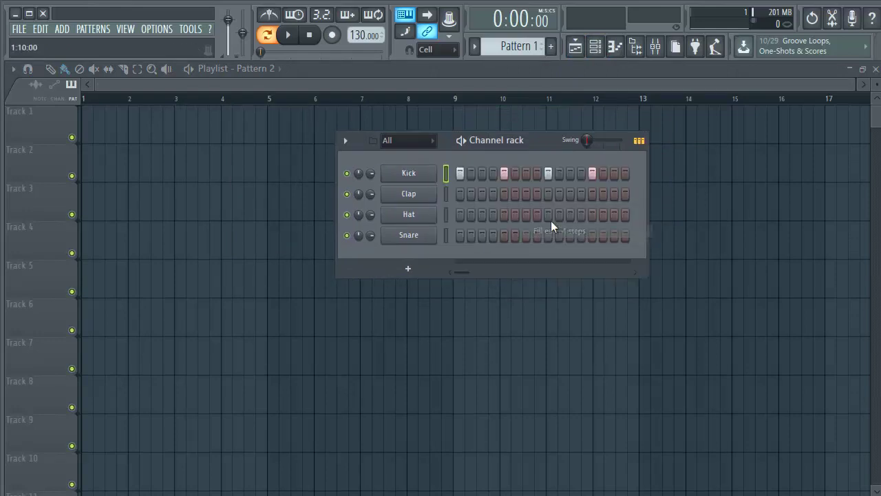
Step: Add Clap hits on steps 5 and 13 with a lowered channel volume, and audition Pattern 1
{"action": "left_click", "coordinate": [504, 193]}
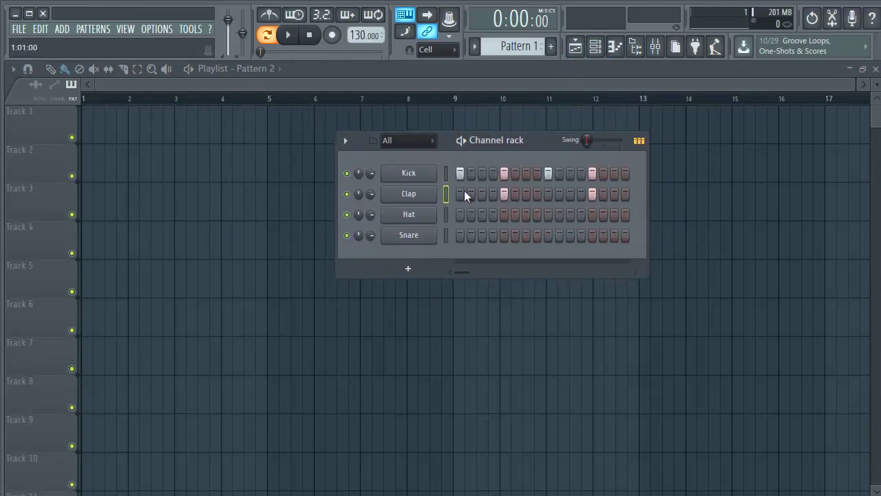
{"action": "left_click_drag", "start_coordinate": [369, 198], "coordinate": [377, 245]}
{"action": "left_click", "coordinate": [461, 140]}
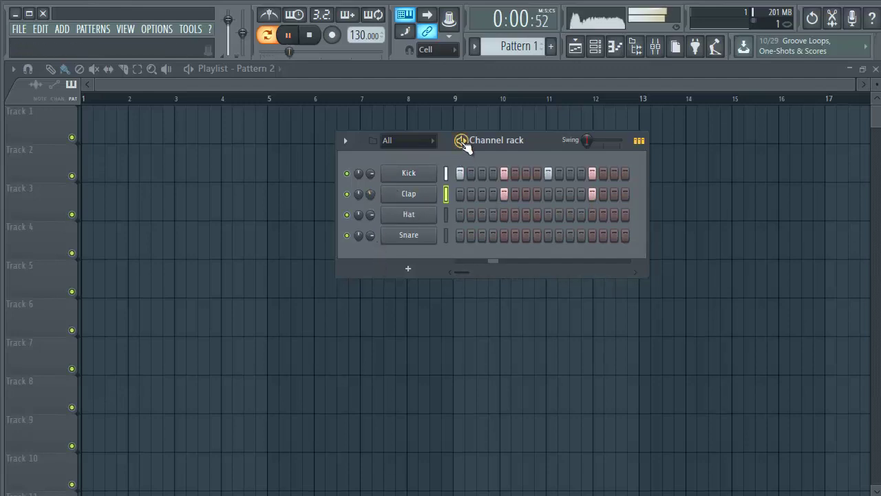
{"action": "key", "text": "space"}
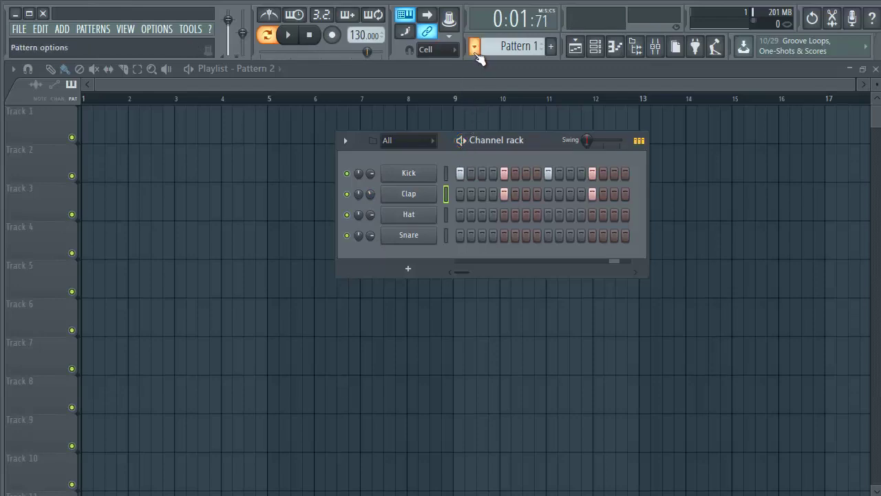
Step: Create Pattern 2 with its default name, fill the Hat channel on each 2 steps and audition it
{"action": "left_click", "coordinate": [553, 47]}
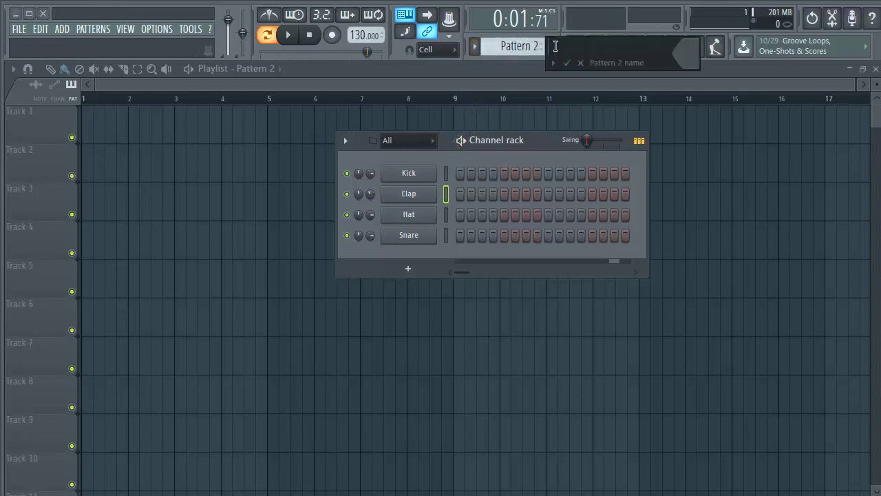
{"action": "key", "text": "Return"}
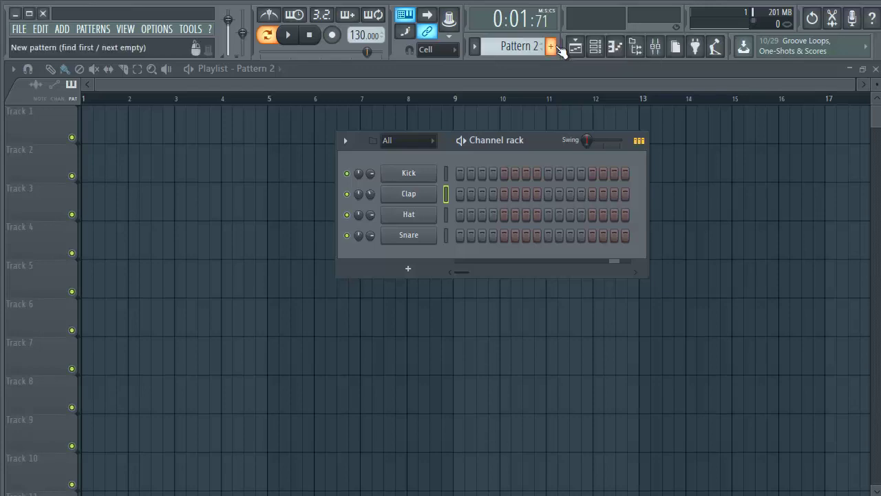
{"action": "right_click", "coordinate": [428, 216]}
{"action": "left_click", "coordinate": [585, 264]}
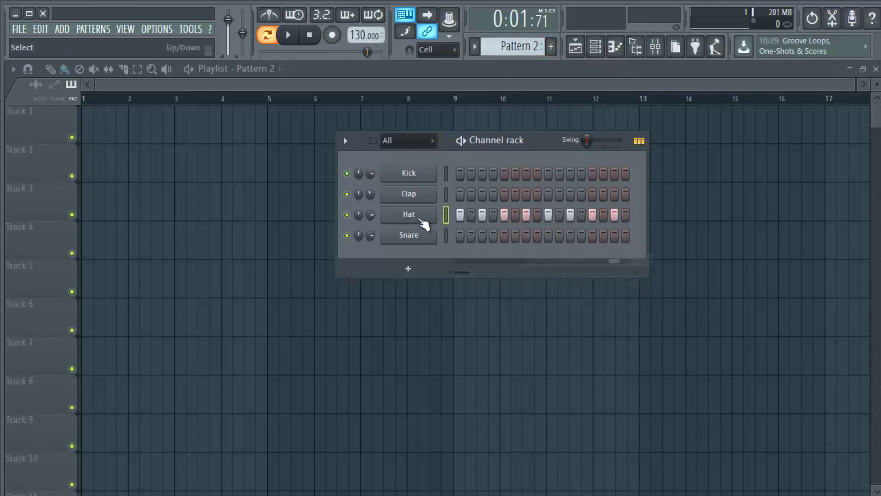
{"action": "key", "text": "space"}
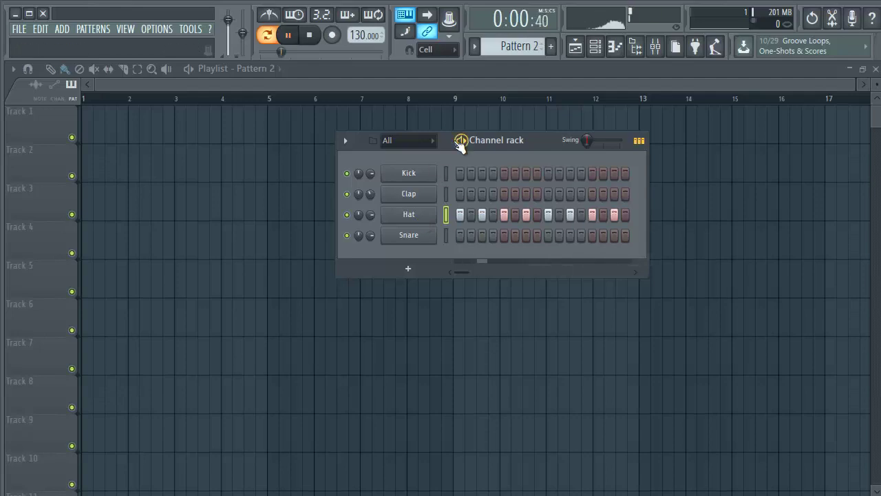
{"action": "key", "text": "space"}
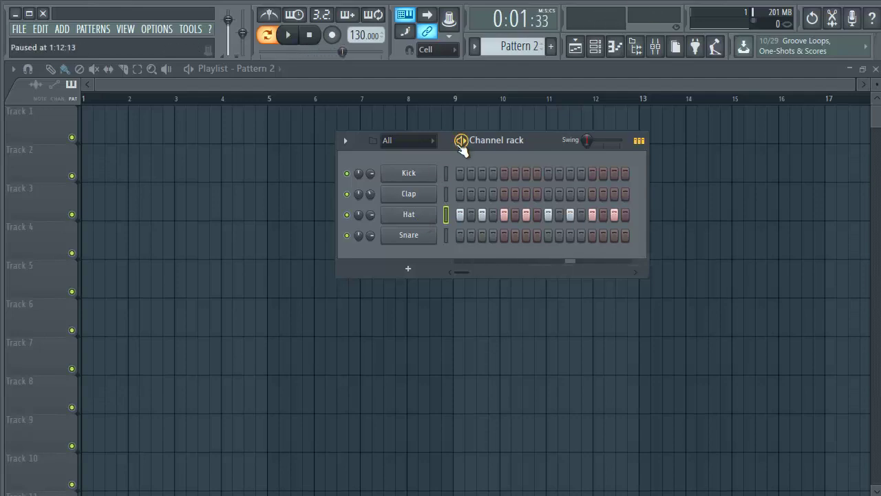
Step: Switch to Pattern 1 to review its steps, and return to Pattern 2
{"action": "left_click", "coordinate": [474, 46]}
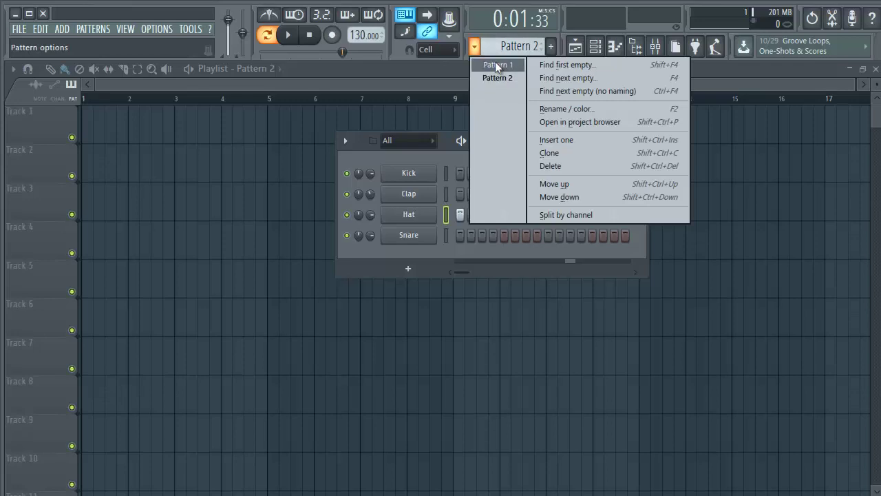
{"action": "left_click", "coordinate": [496, 64]}
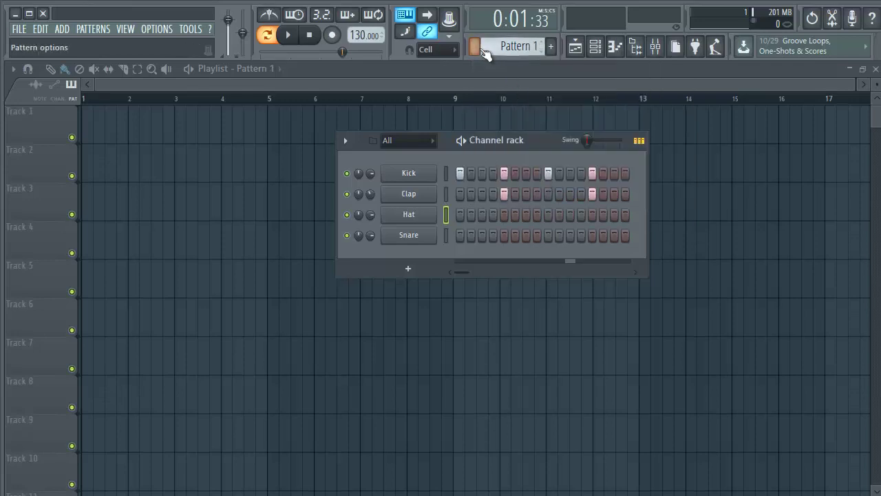
{"action": "left_click", "coordinate": [474, 46]}
{"action": "left_click", "coordinate": [488, 74]}
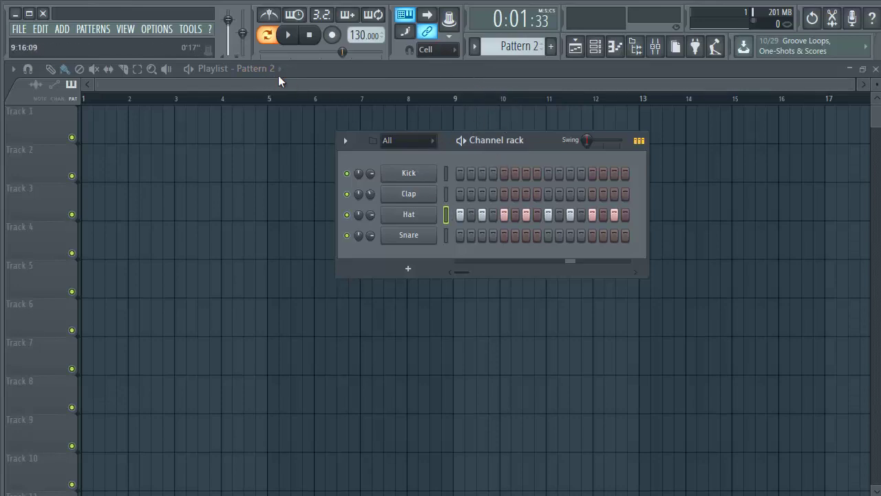
Step: Bring the Playlist to the front and activate the Draw tool
{"action": "left_click", "coordinate": [254, 84]}
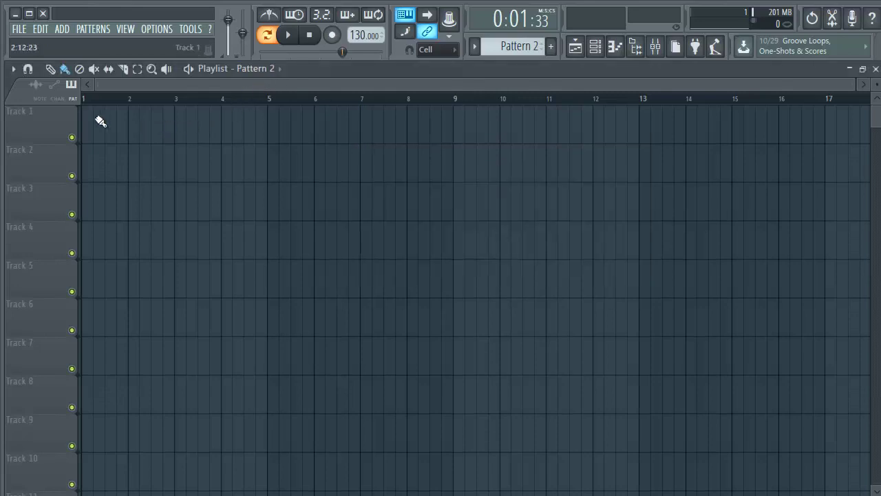
{"action": "left_click", "coordinate": [50, 69]}
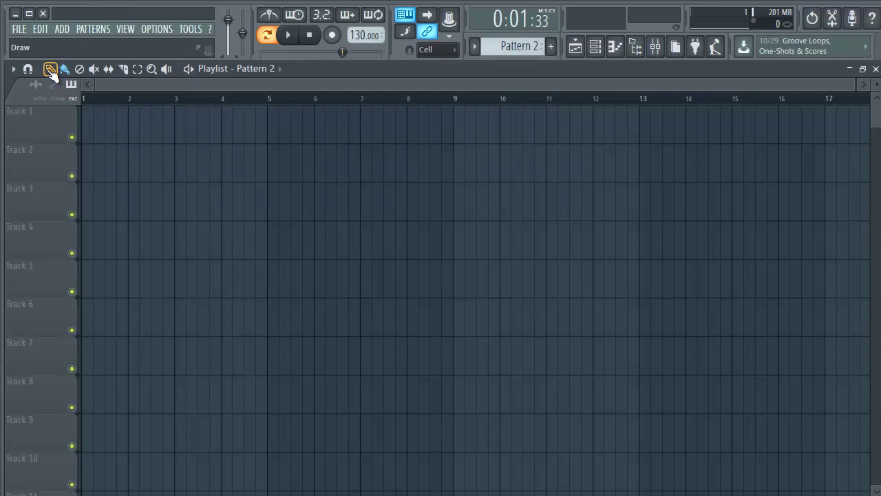
Step: Place three Pattern 2 clips in the Playlist: on Track 1 in bar 2, Track 2 in bar 3 and Track 3 in bar 5
{"action": "left_click", "coordinate": [153, 135]}
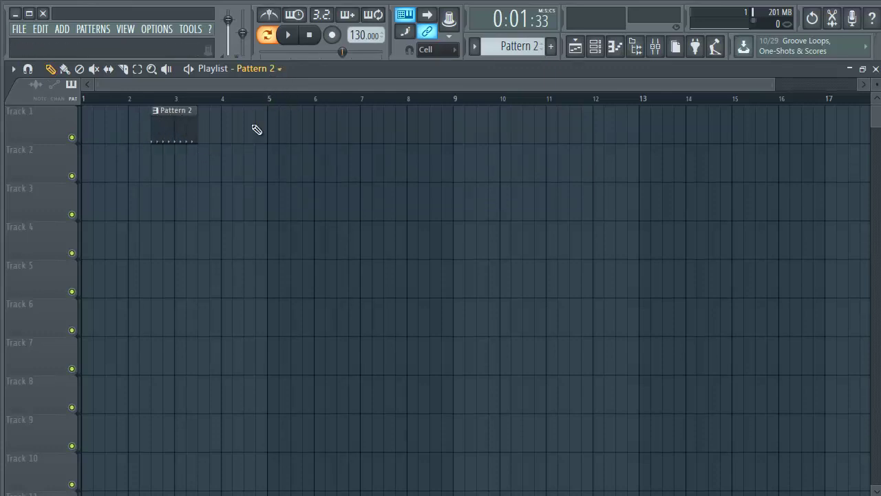
{"action": "left_click", "coordinate": [200, 166]}
{"action": "left_click", "coordinate": [297, 193]}
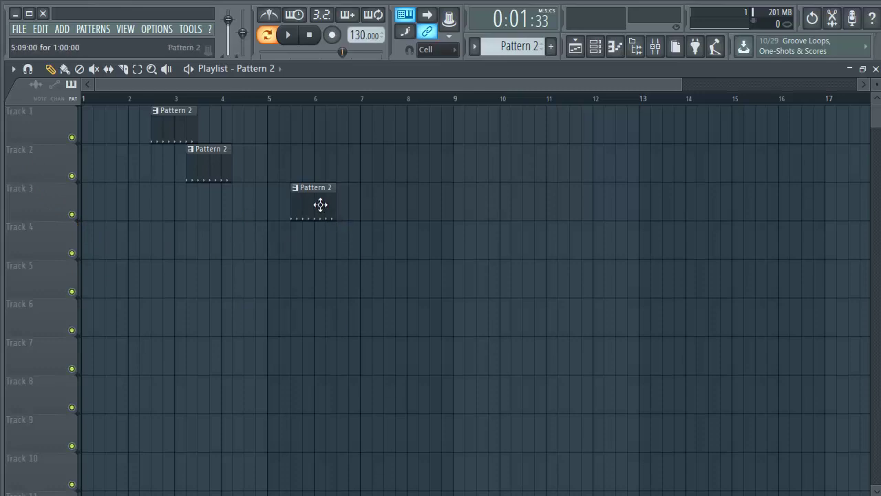
Step: Choose Pattern 1 as the Playlist's clip source and place two clips on Track 1, starting in bars 5 and 6
{"action": "left_click", "coordinate": [254, 69]}
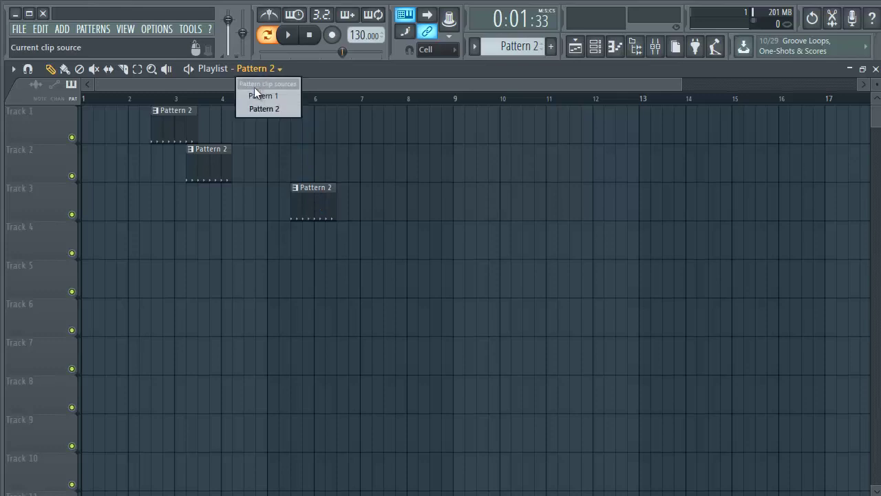
{"action": "left_click", "coordinate": [256, 97]}
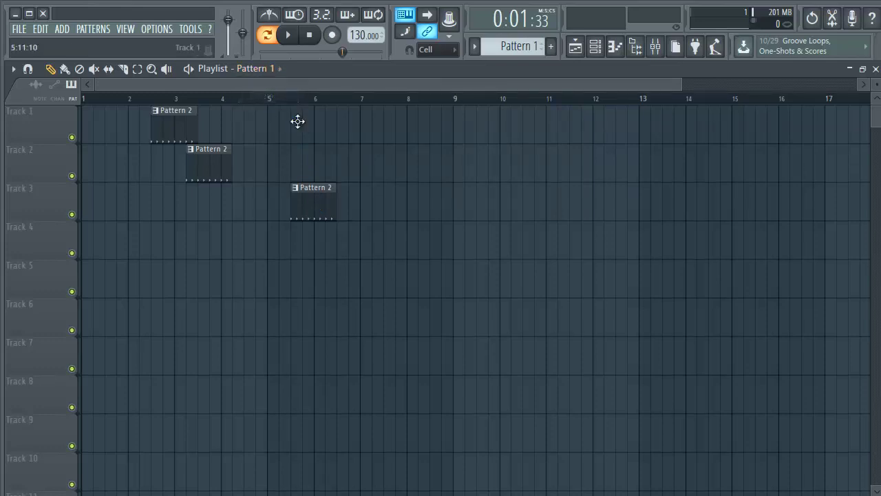
{"action": "left_click", "coordinate": [297, 121]}
{"action": "left_click", "coordinate": [355, 128]}
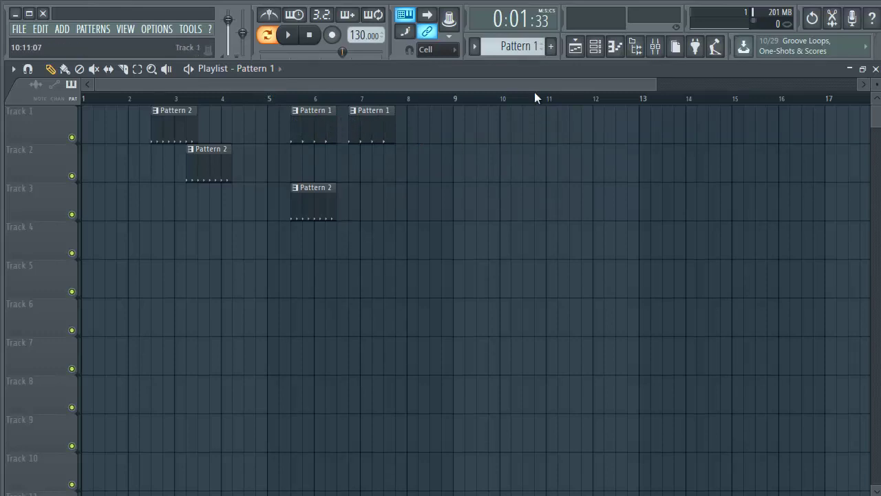
Step: Switch the active pattern to Pattern 2 and place two clips on Track 2, at bar 8 and in bar 9
{"action": "left_click", "coordinate": [475, 48]}
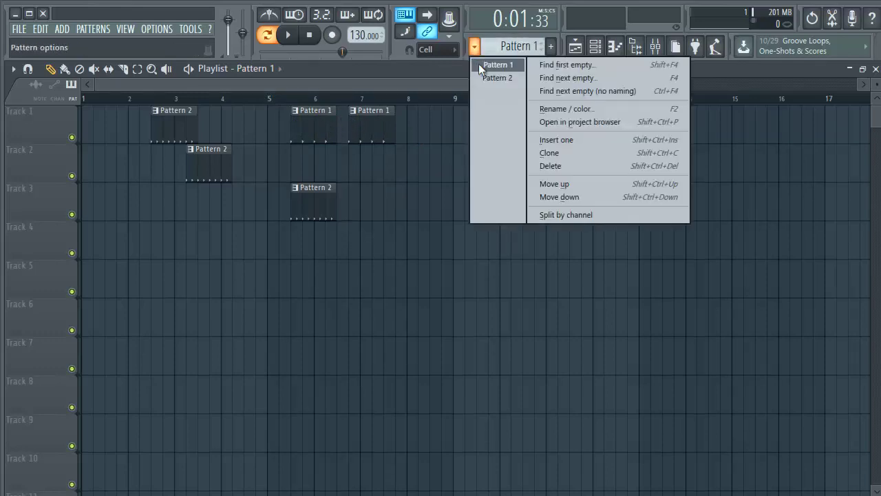
{"action": "left_click", "coordinate": [490, 78]}
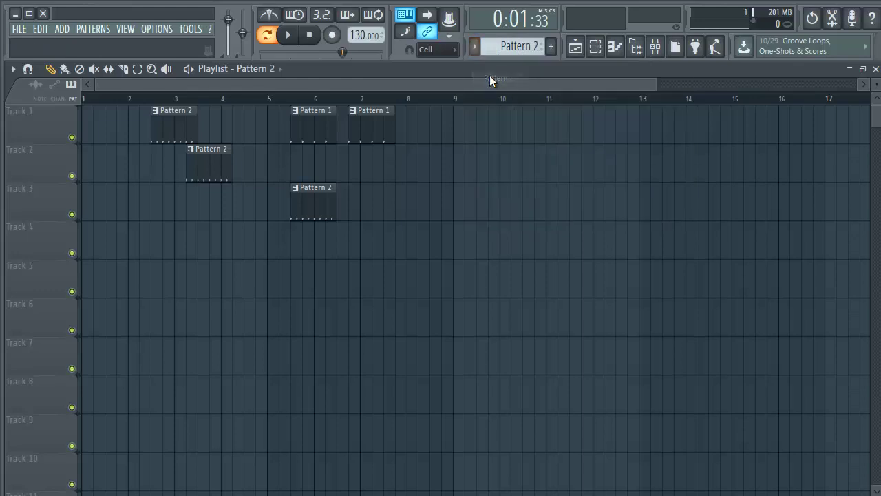
{"action": "left_click", "coordinate": [421, 167]}
{"action": "left_click", "coordinate": [503, 169]}
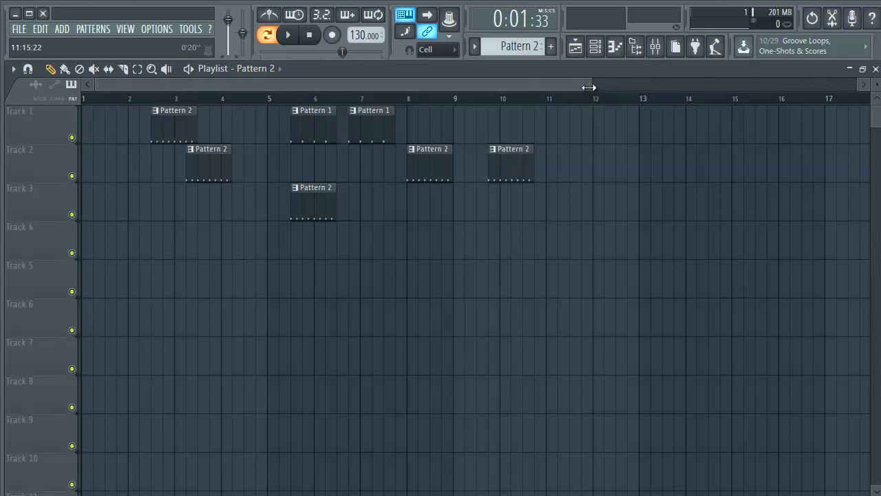
Step: Delete all the Pattern 1 and Pattern 2 clips from the Playlist
{"action": "mouse_move", "coordinate": [589, 87]}
{"action": "left_mouse_down"}
{"action": "mouse_move", "coordinate": [310, 90]}
{"action": "mouse_move", "coordinate": [447, 89]}
{"action": "mouse_move", "coordinate": [350, 88]}
{"action": "mouse_move", "coordinate": [380, 88]}
{"action": "left_mouse_up"}
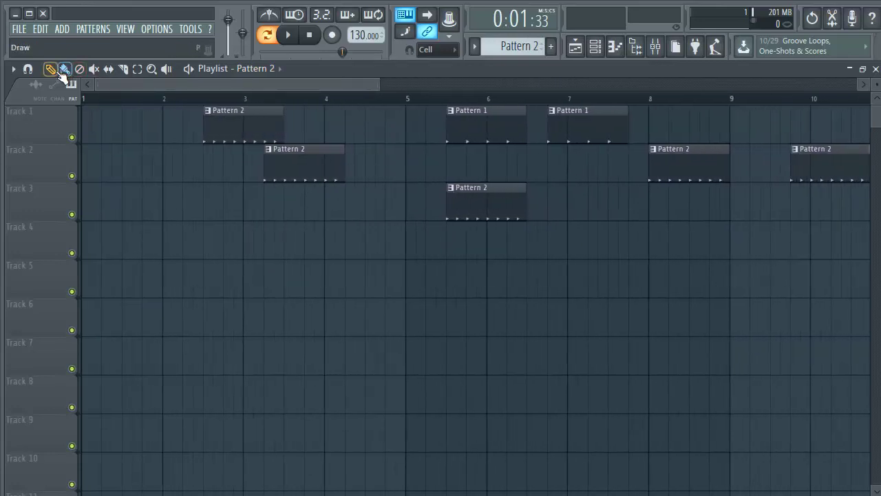
{"action": "right_click", "coordinate": [303, 163]}
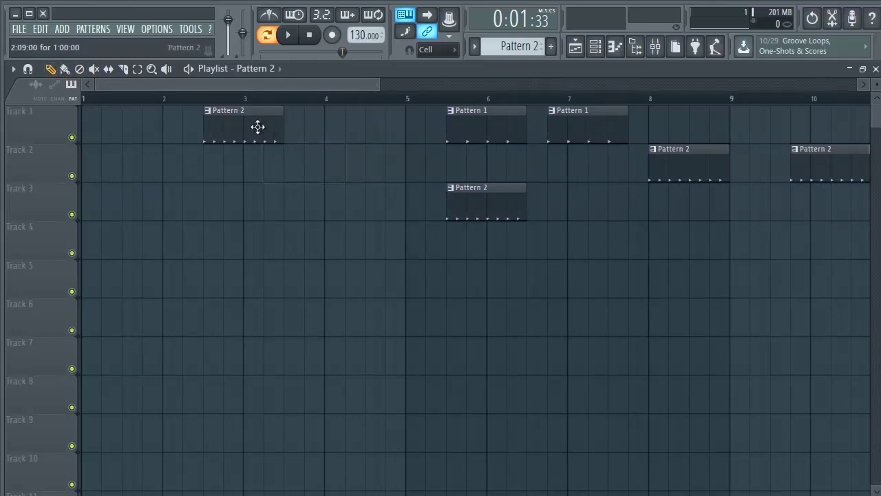
{"action": "right_click", "coordinate": [258, 126]}
{"action": "right_click", "coordinate": [489, 137]}
{"action": "right_click", "coordinate": [503, 202]}
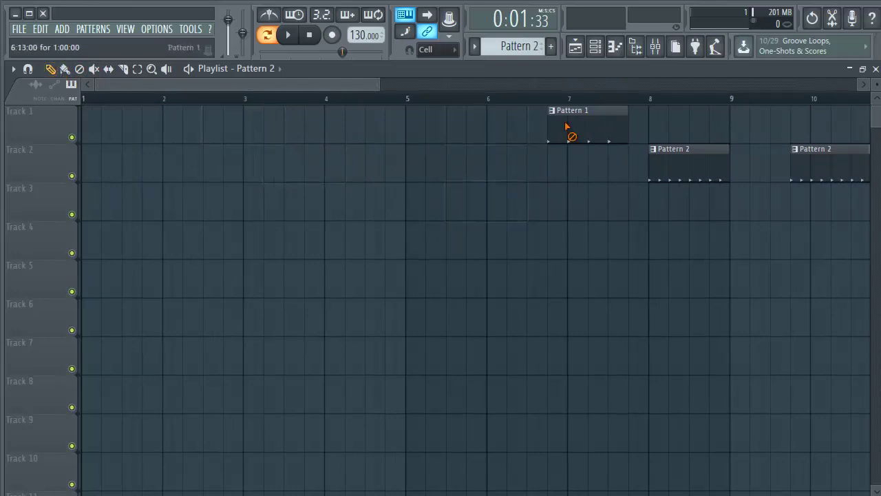
{"action": "right_click", "coordinate": [567, 127]}
{"action": "right_click", "coordinate": [668, 170]}
{"action": "right_click", "coordinate": [801, 161]}
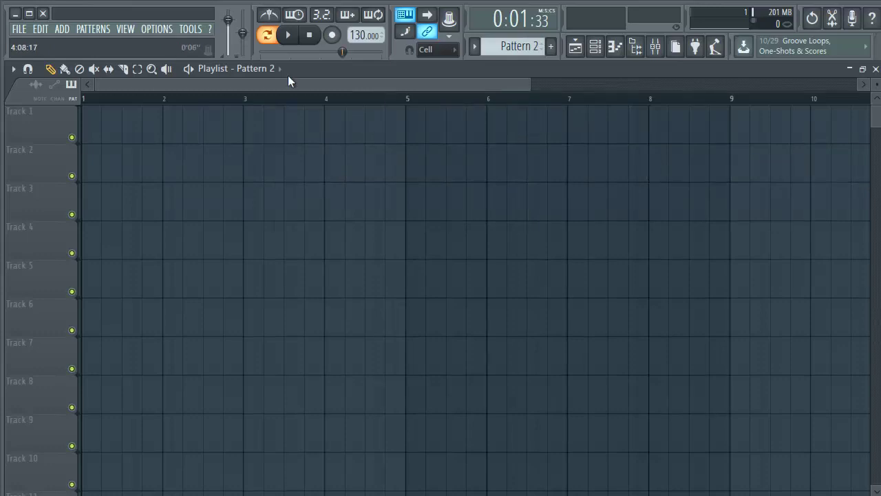
Step: Choose Pattern 1 as the clip source and place four clips back to back on Track 1 from bar 1 through bar 4
{"action": "left_click", "coordinate": [268, 69]}
{"action": "left_click", "coordinate": [262, 93]}
{"action": "left_click", "coordinate": [88, 126]}
{"action": "left_click", "coordinate": [169, 130]}
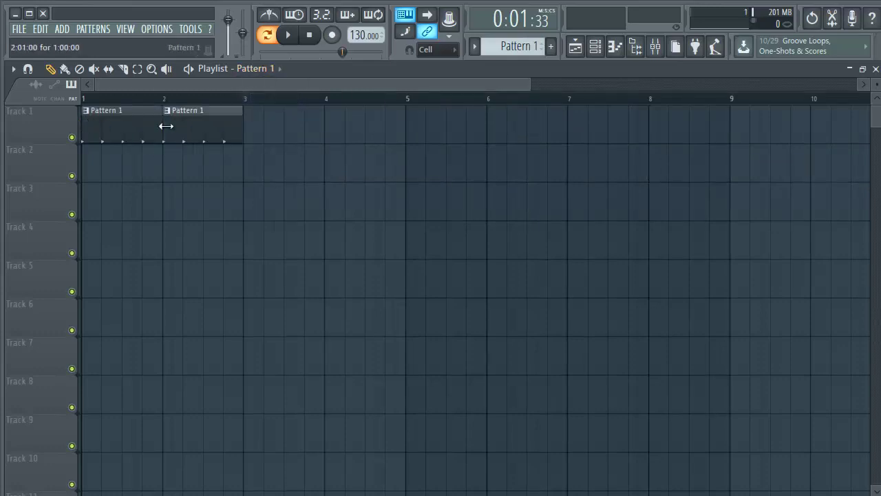
{"action": "left_click", "coordinate": [253, 140]}
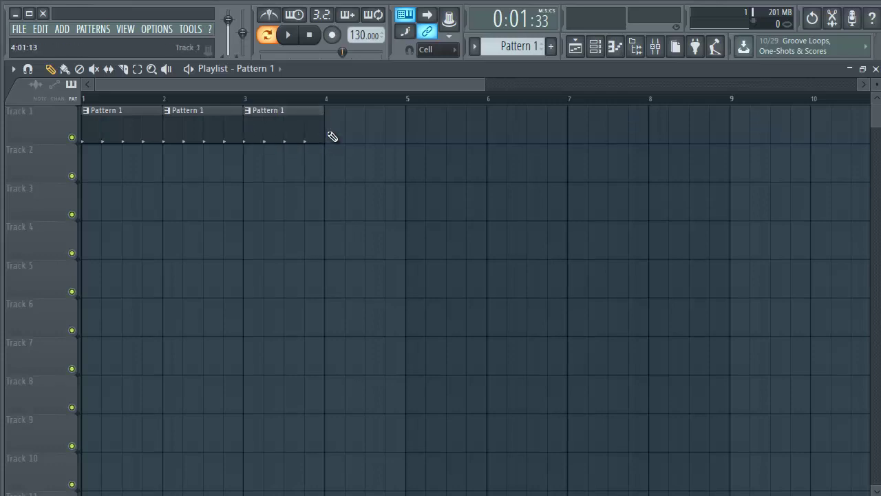
{"action": "left_click", "coordinate": [332, 135]}
Step: Choose Pattern 2 as the clip source and place four clips back to back on Track 3 from bar 1 through bar 4
{"action": "left_click", "coordinate": [265, 72]}
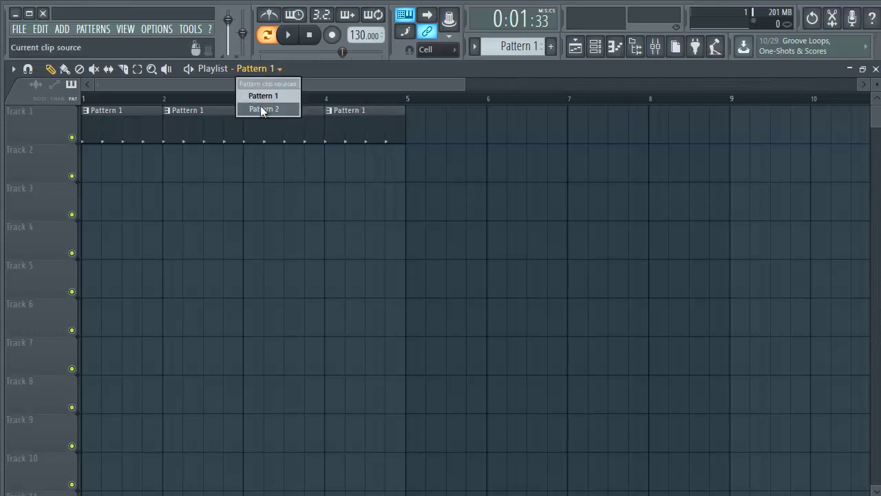
{"action": "left_click", "coordinate": [261, 106]}
{"action": "left_click", "coordinate": [88, 208]}
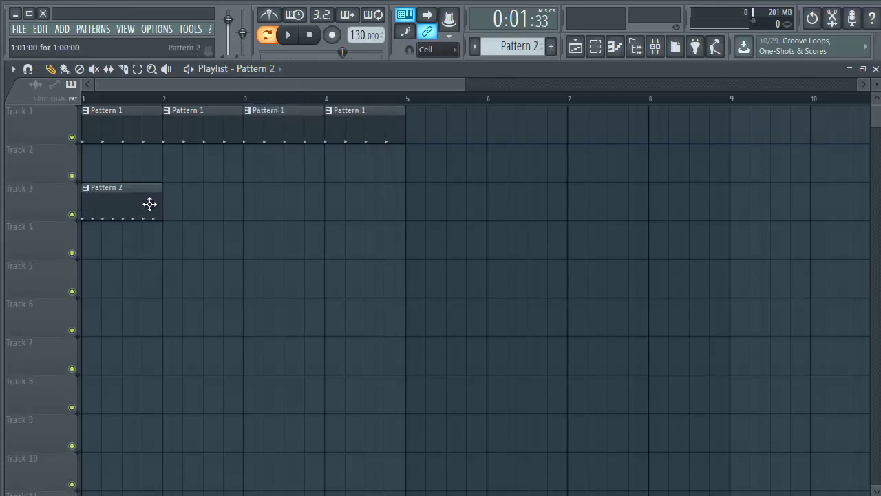
{"action": "left_click", "coordinate": [169, 207]}
{"action": "left_click", "coordinate": [262, 212]}
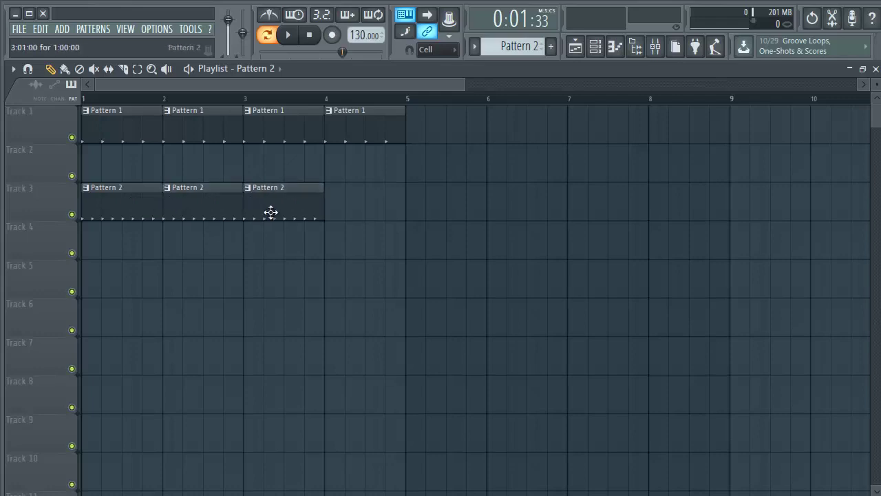
{"action": "left_click", "coordinate": [332, 210]}
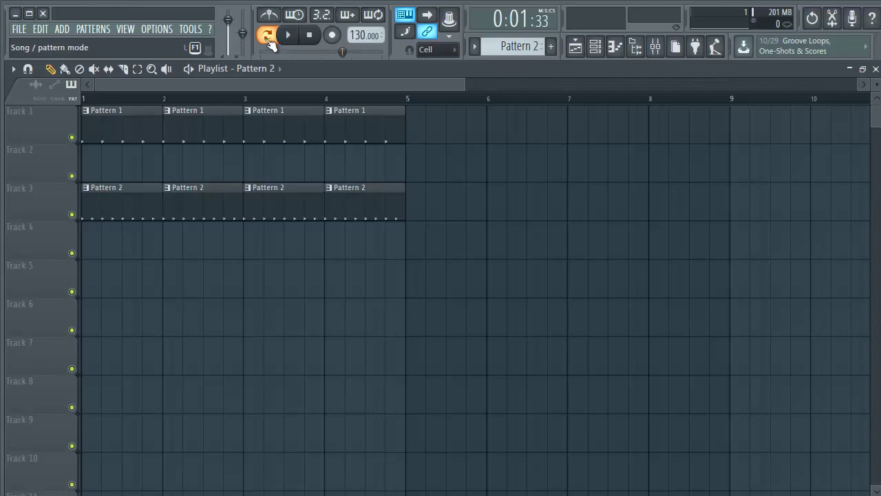
Step: Switch playback from pattern mode to song mode, play the arrangement from the start and stop it
{"action": "left_click", "coordinate": [267, 38]}
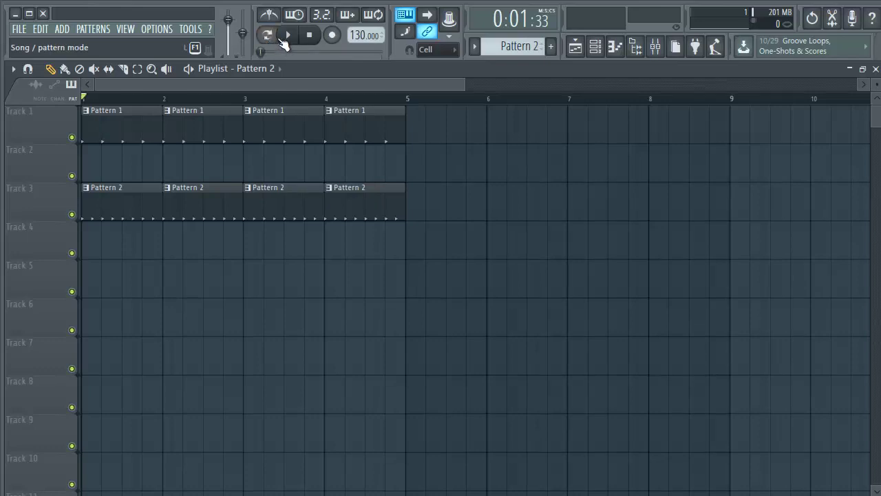
{"action": "left_click", "coordinate": [290, 36]}
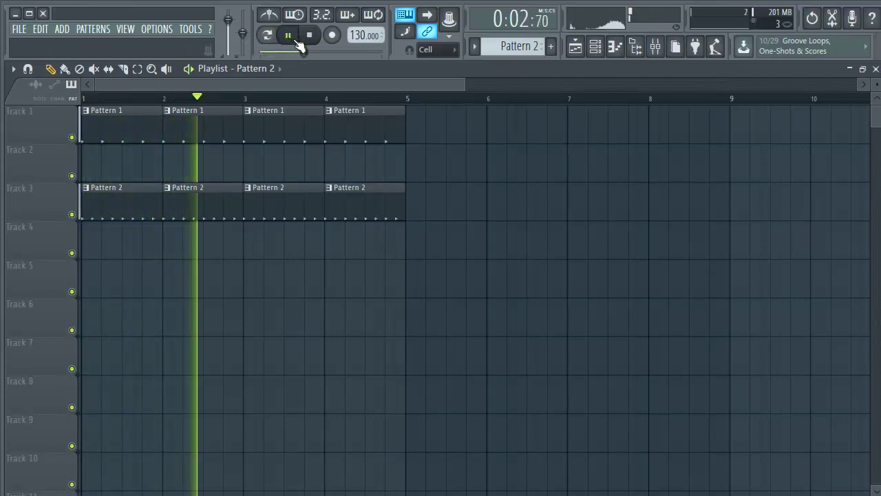
{"action": "left_click", "coordinate": [310, 37]}
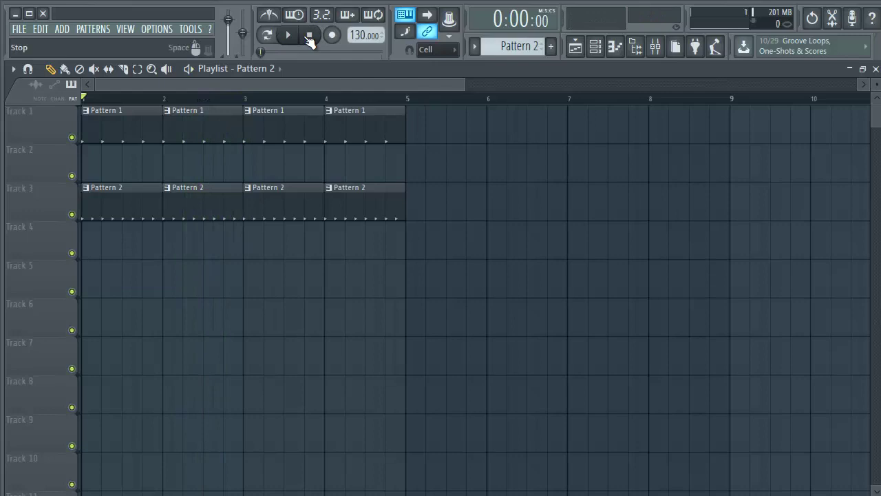
Step: Play the song briefly and reposition the playhead along the timeline, forward to bar 3 and back to the middle of bar 1
{"action": "scroll", "coordinate": [256, 112], "scroll_direction": "down", "scroll_amount": 1}
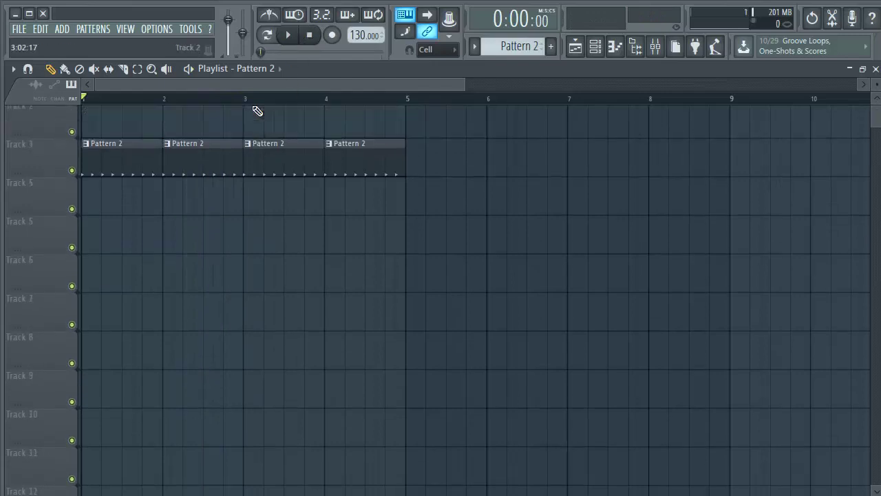
{"action": "scroll", "coordinate": [256, 108], "scroll_direction": "up", "scroll_amount": 1}
{"action": "scroll", "coordinate": [255, 108], "scroll_direction": "down", "scroll_amount": 2, "text": "ctrl"}
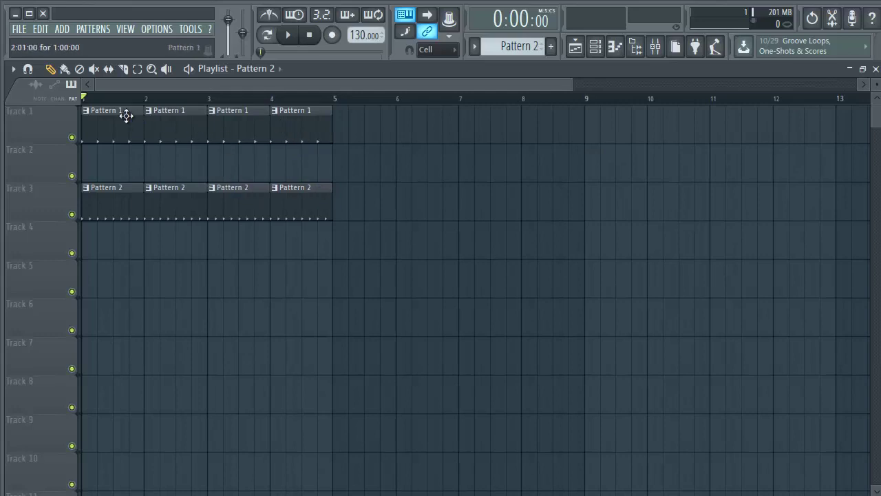
{"action": "key", "text": "space"}
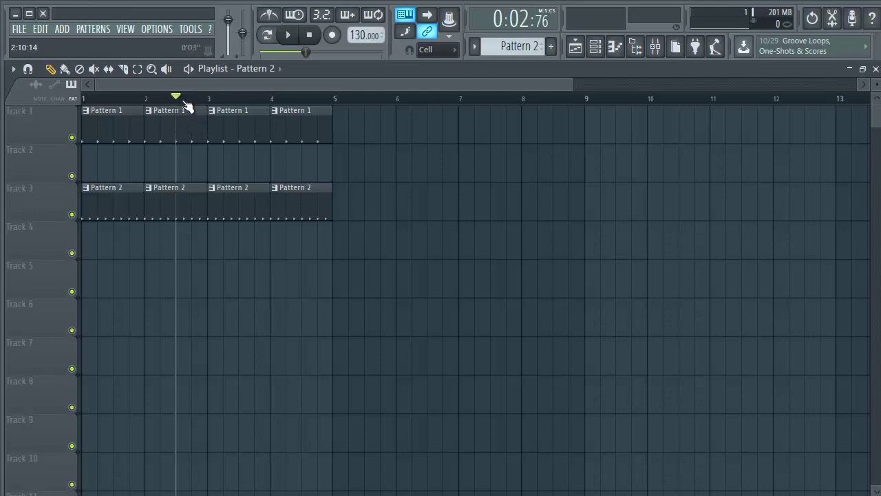
{"action": "scroll", "coordinate": [183, 107], "scroll_direction": "up", "scroll_amount": 3}
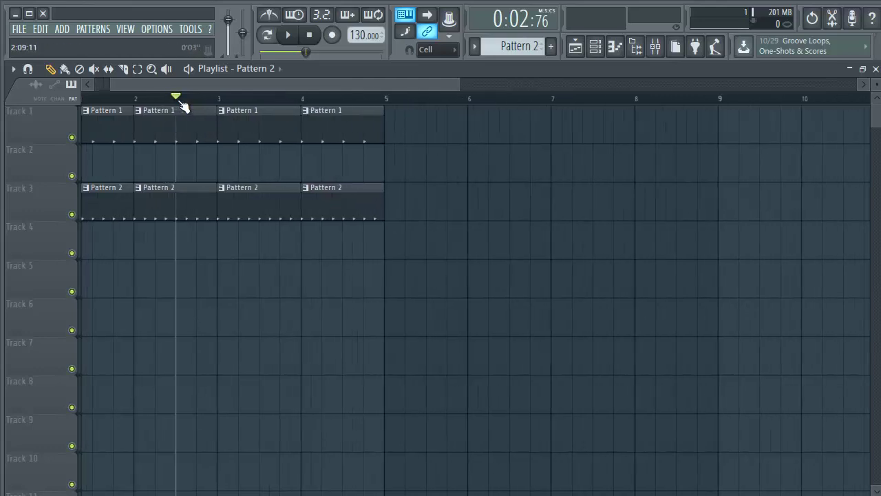
{"action": "left_click_drag", "start_coordinate": [308, 55], "coordinate": [334, 53]}
{"action": "left_click_drag", "start_coordinate": [283, 61], "coordinate": [303, 62]}
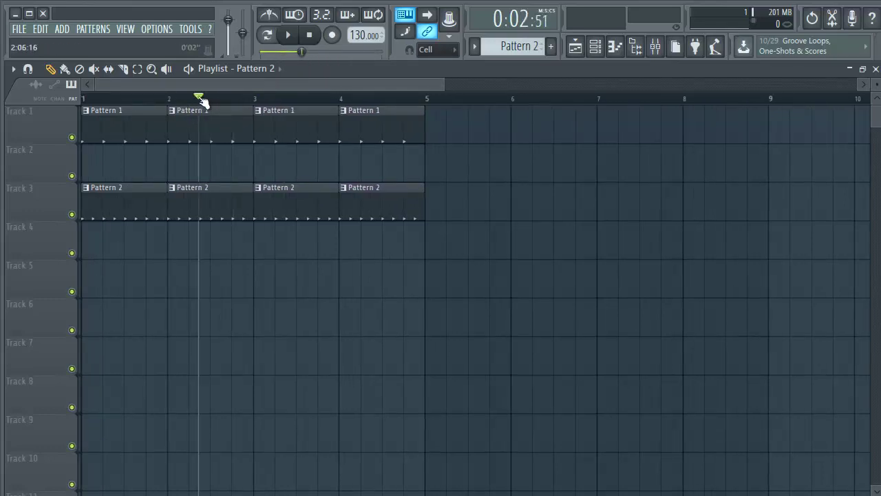
{"action": "left_click_drag", "start_coordinate": [207, 99], "coordinate": [278, 99]}
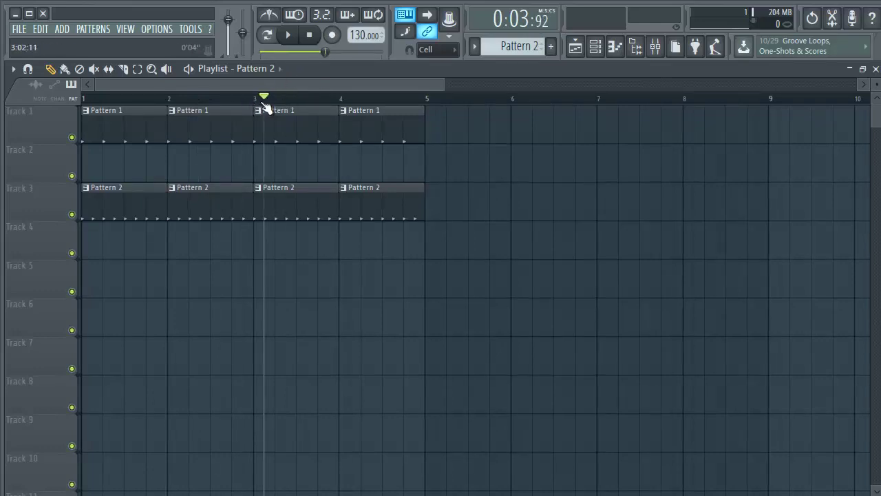
{"action": "left_click_drag", "start_coordinate": [266, 103], "coordinate": [140, 106]}
{"action": "left_click", "coordinate": [124, 104]}
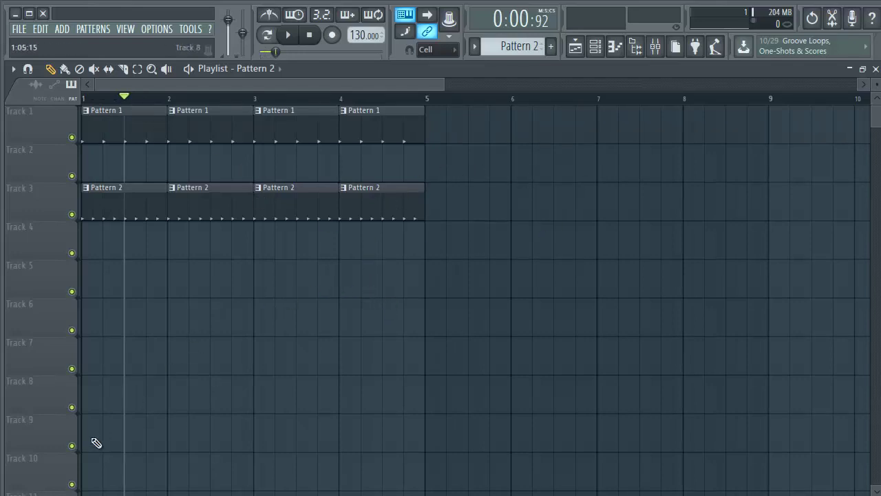
Step: Import the It's raining audio file from the file browser window as a clip at the start of Track 5
{"action": "left_click", "coordinate": [81, 495]}
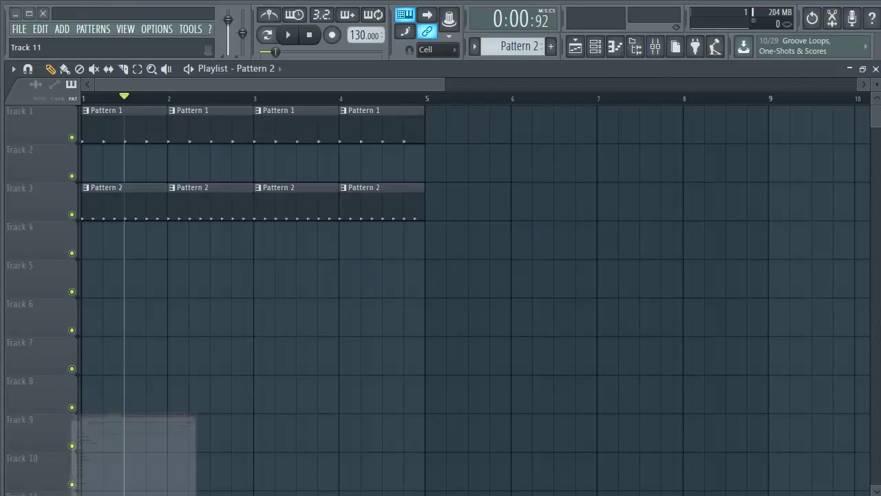
{"action": "left_click_drag", "start_coordinate": [385, 188], "coordinate": [97, 289]}
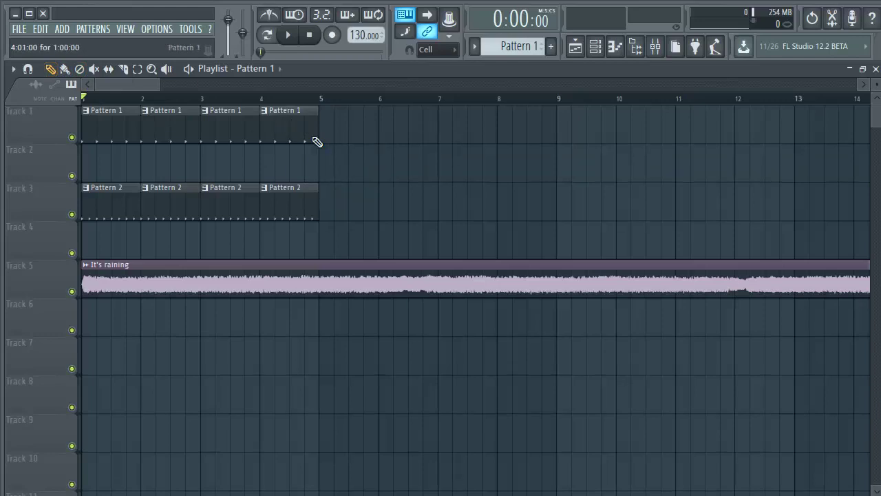
Step: Place six Pattern 1 clips along Track 2 between bars 5 and 13, spaced apart except for the last two
{"action": "left_click", "coordinate": [353, 164]}
{"action": "left_click", "coordinate": [442, 165]}
{"action": "left_click", "coordinate": [530, 165]}
{"action": "left_click", "coordinate": [650, 169]}
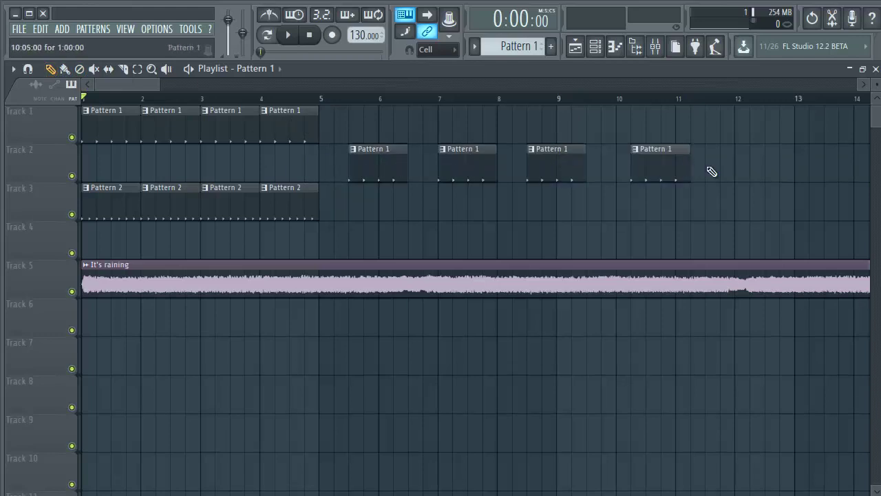
{"action": "left_click", "coordinate": [726, 165]}
{"action": "left_click", "coordinate": [785, 155]}
Step: Paint eleven back-to-back Pattern 1 clips on Track 3 and align the row's start with the first clip on Track 2
{"action": "left_click", "coordinate": [66, 70]}
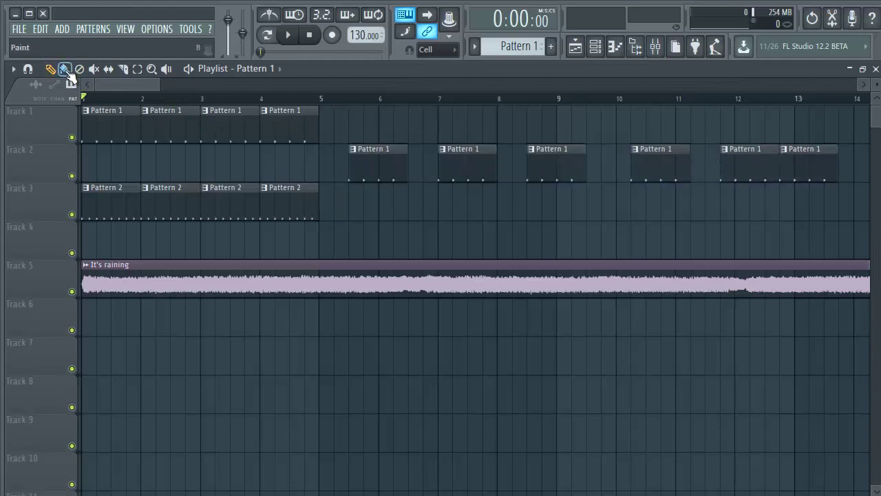
{"action": "scroll", "coordinate": [313, 104], "scroll_direction": "down", "scroll_amount": 3}
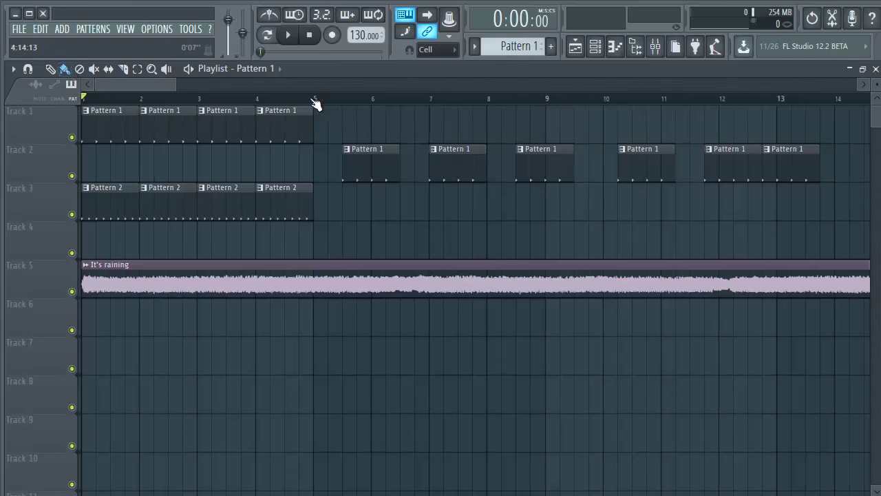
{"action": "left_click_drag", "start_coordinate": [301, 197], "coordinate": [722, 228]}
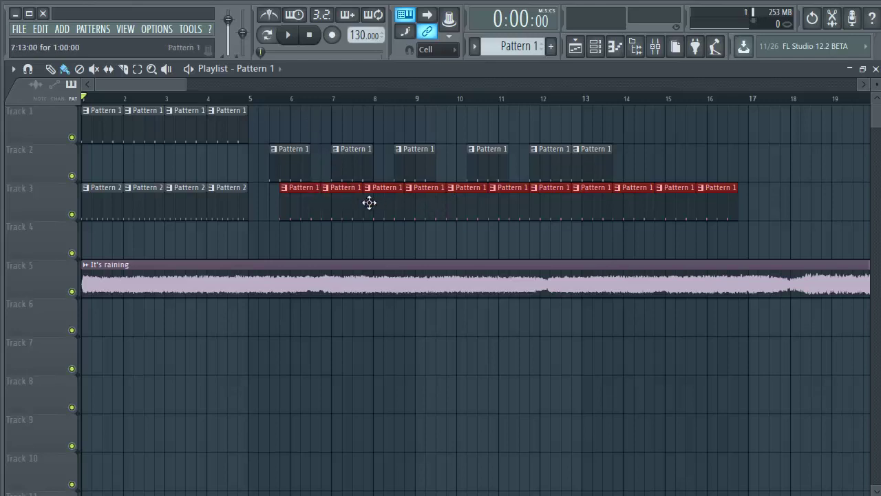
{"action": "mouse_move", "coordinate": [299, 204]}
{"action": "left_mouse_down"}
{"action": "mouse_move", "coordinate": [340, 122]}
{"action": "mouse_move", "coordinate": [297, 122]}
{"action": "mouse_move", "coordinate": [327, 173]}
{"action": "mouse_move", "coordinate": [286, 209]}
{"action": "left_mouse_up"}
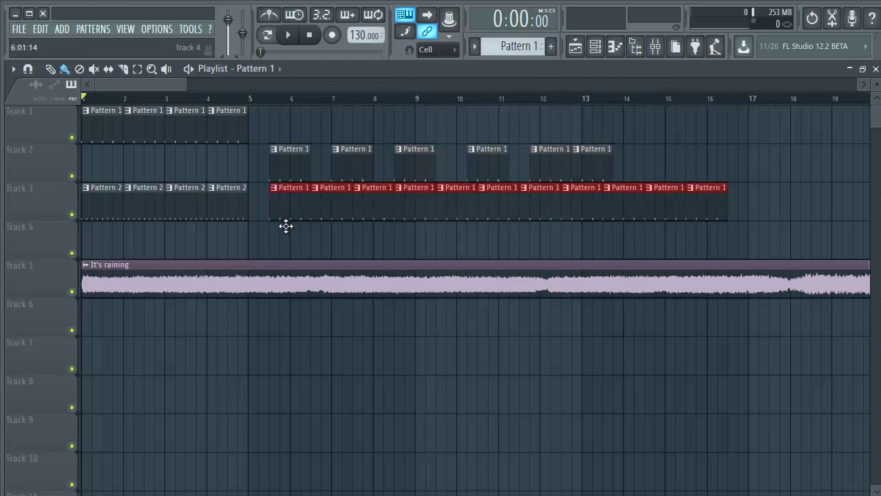
Step: Delete the whole painted row of Pattern 1 clips from Track 3 with the Delete tool
{"action": "left_click", "coordinate": [79, 70]}
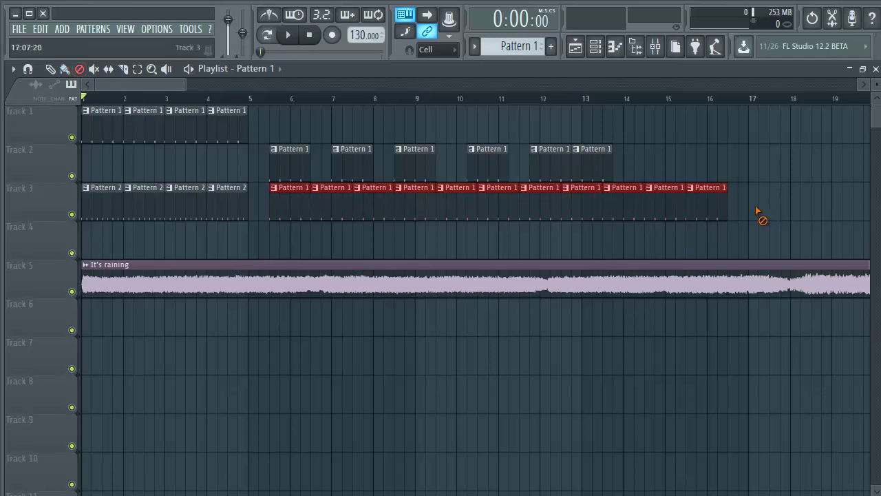
{"action": "mouse_move", "coordinate": [757, 213]}
{"action": "left_mouse_down"}
{"action": "mouse_move", "coordinate": [513, 207]}
{"action": "mouse_move", "coordinate": [309, 223]}
{"action": "mouse_move", "coordinate": [256, 182]}
{"action": "left_mouse_up"}
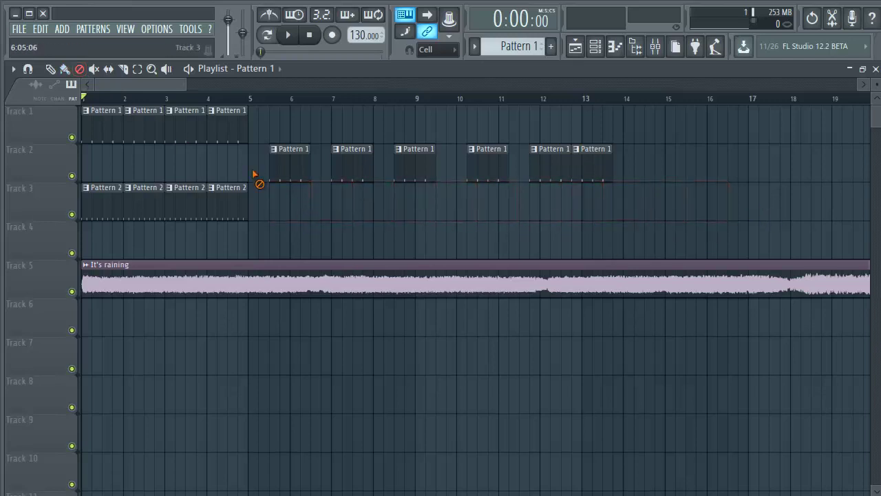
Step: Mute all six Pattern 1 clips on Track 2 with the Mute tool
{"action": "left_click", "coordinate": [100, 73]}
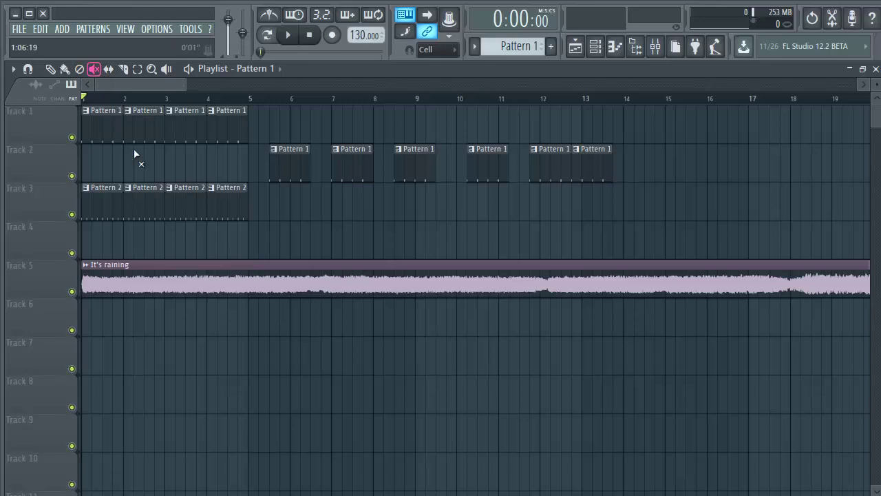
{"action": "left_click", "coordinate": [290, 167]}
{"action": "left_click", "coordinate": [352, 170]}
{"action": "left_click", "coordinate": [413, 171]}
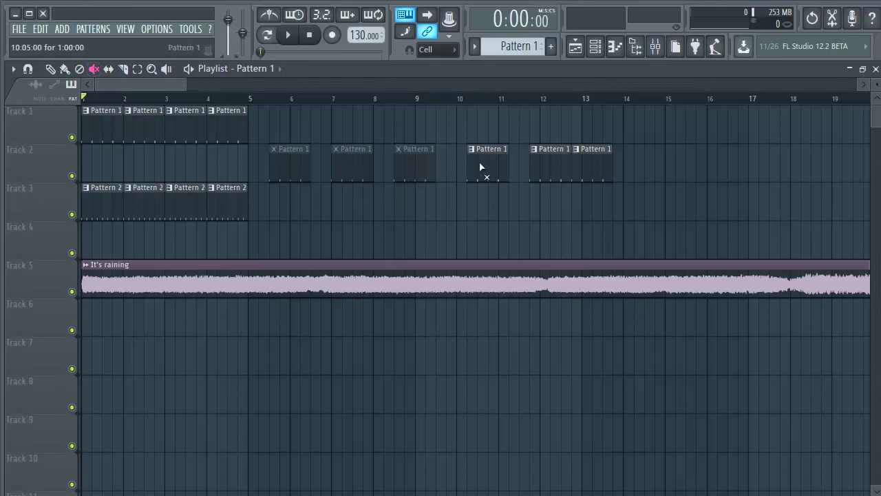
{"action": "left_click", "coordinate": [485, 169]}
{"action": "left_click", "coordinate": [544, 171]}
{"action": "left_click", "coordinate": [576, 172]}
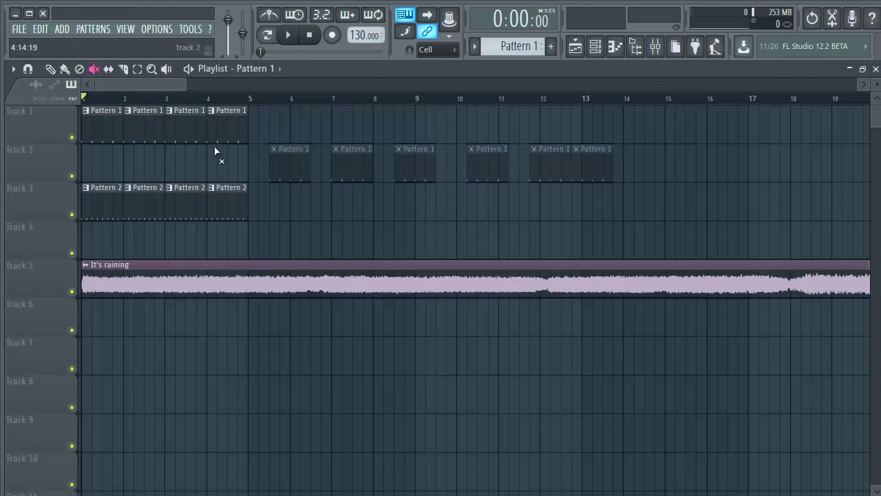
Step: Unmute all six Pattern 1 clips on Track 2
{"action": "left_click", "coordinate": [281, 168]}
{"action": "left_click", "coordinate": [354, 172]}
{"action": "left_click", "coordinate": [409, 169]}
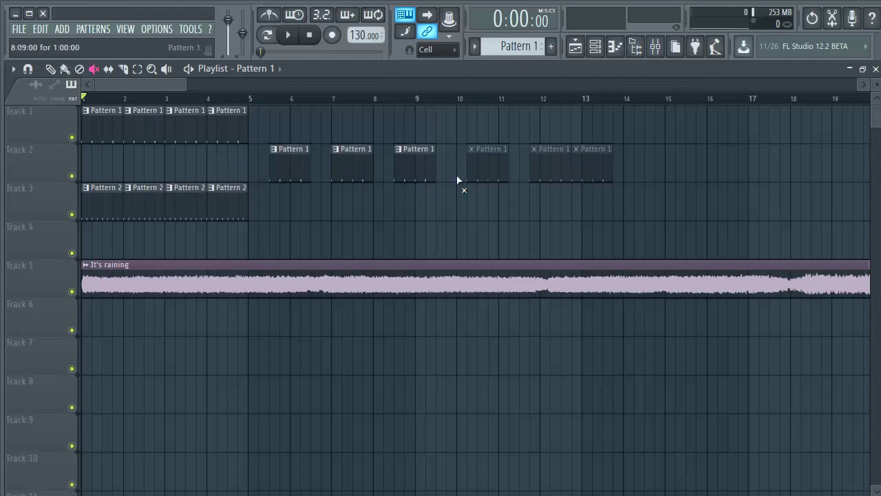
{"action": "left_click", "coordinate": [491, 172]}
{"action": "left_click", "coordinate": [549, 171]}
{"action": "left_click", "coordinate": [591, 173]}
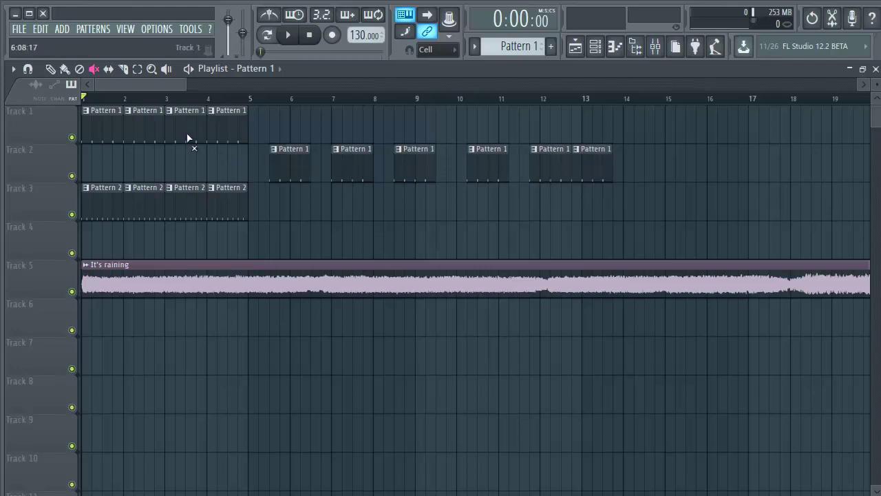
Step: Slice the It's raining clip on Track 5 just before and just after bar 18, isolating a 12-step section around the quiet dip
{"action": "key", "text": "s"}
{"action": "scroll", "coordinate": [161, 98], "scroll_direction": "up", "scroll_amount": 1}
{"action": "left_click", "coordinate": [124, 69]}
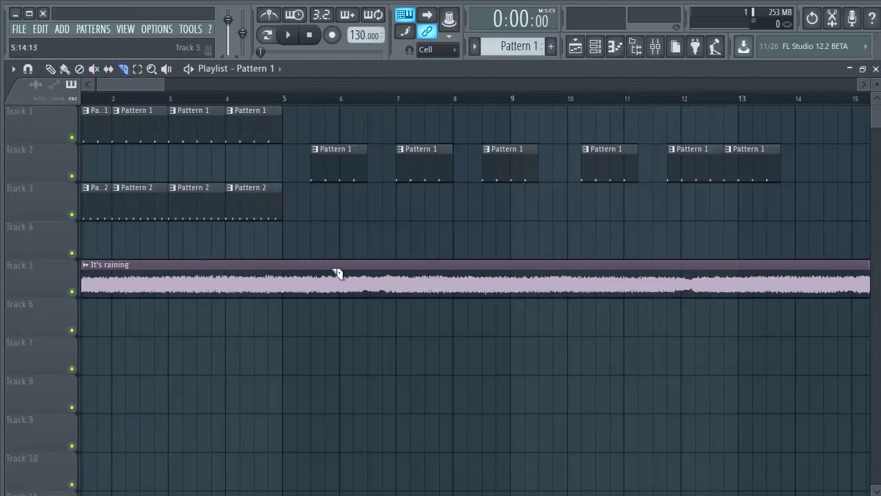
{"action": "scroll", "coordinate": [129, 89], "scroll_direction": "left", "scroll_amount": 2}
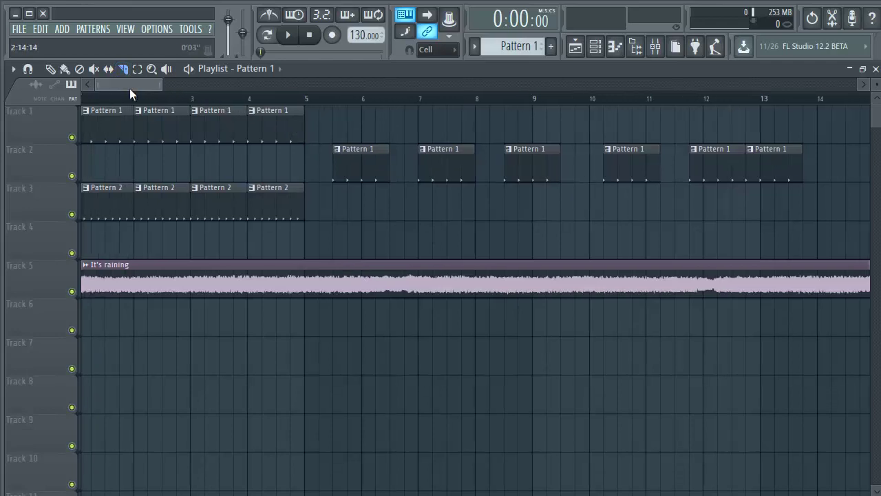
{"action": "left_click_drag", "start_coordinate": [136, 84], "coordinate": [201, 81]}
{"action": "scroll", "coordinate": [329, 118], "scroll_direction": "up", "scroll_amount": 4}
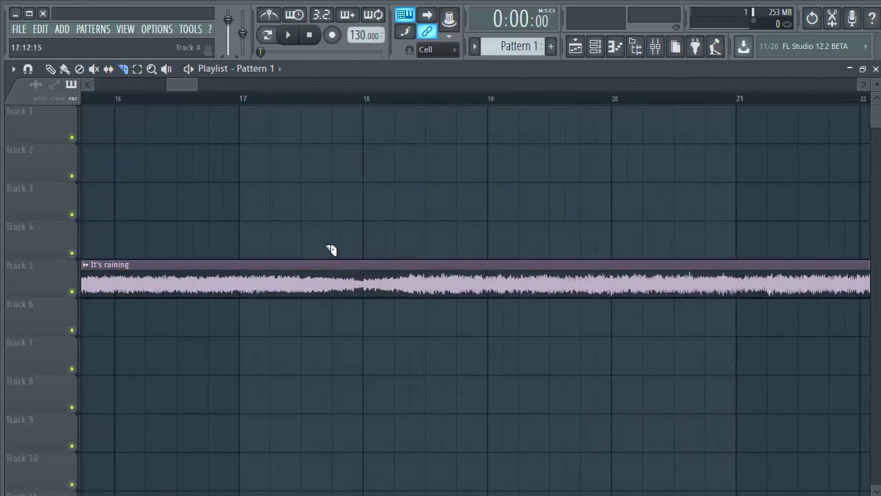
{"action": "left_click_drag", "start_coordinate": [318, 244], "coordinate": [319, 346]}
{"action": "left_click_drag", "start_coordinate": [410, 247], "coordinate": [410, 345]}
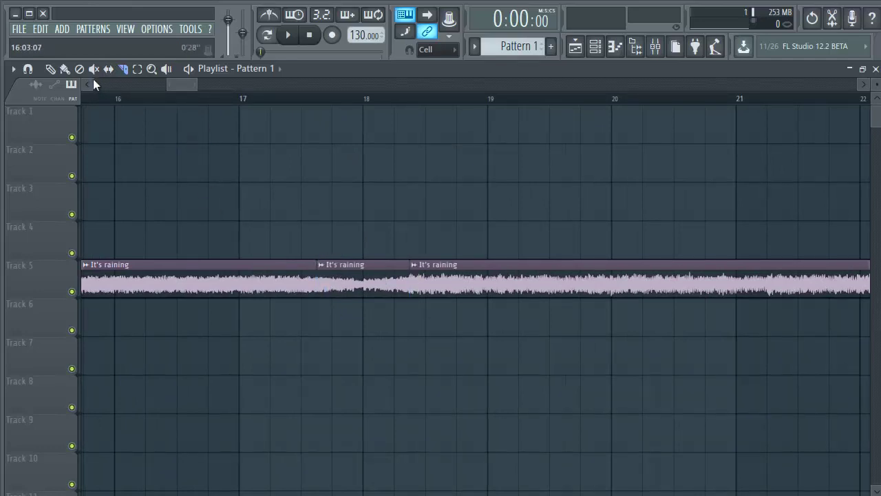
Step: Move the short It's raining slice around bar 18 from Track 5 up to Track 3, keeping its time position
{"action": "left_click", "coordinate": [53, 70]}
{"action": "left_click_drag", "start_coordinate": [376, 269], "coordinate": [376, 179]}
Step: Use the Slip tool to shift the audio inside the short Track 3 slice slightly later, leaving the clip's position and length alone
{"action": "left_click", "coordinate": [108, 68]}
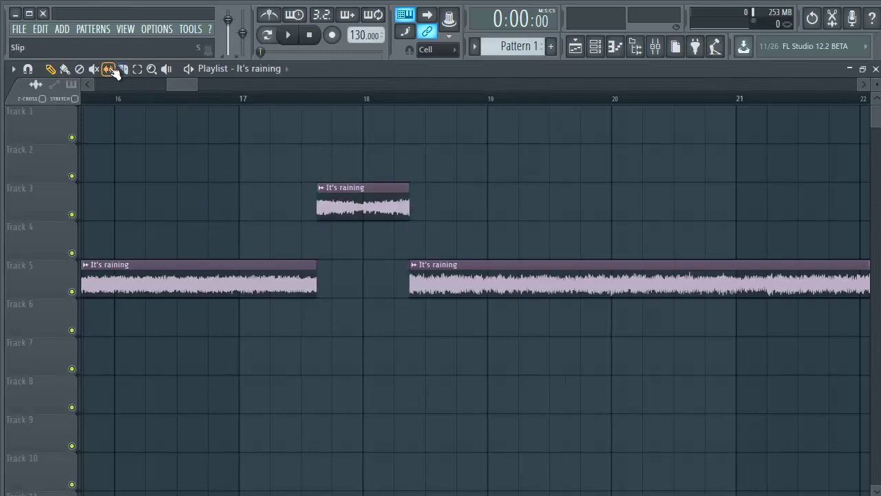
{"action": "mouse_move", "coordinate": [367, 205]}
{"action": "left_mouse_down"}
{"action": "mouse_move", "coordinate": [418, 204]}
{"action": "mouse_move", "coordinate": [359, 205]}
{"action": "mouse_move", "coordinate": [606, 199]}
{"action": "mouse_move", "coordinate": [308, 213]}
{"action": "mouse_move", "coordinate": [336, 197]}
{"action": "mouse_move", "coordinate": [405, 193]}
{"action": "mouse_move", "coordinate": [338, 197]}
{"action": "mouse_move", "coordinate": [354, 194]}
{"action": "left_mouse_up"}
{"action": "left_click", "coordinate": [50, 69]}
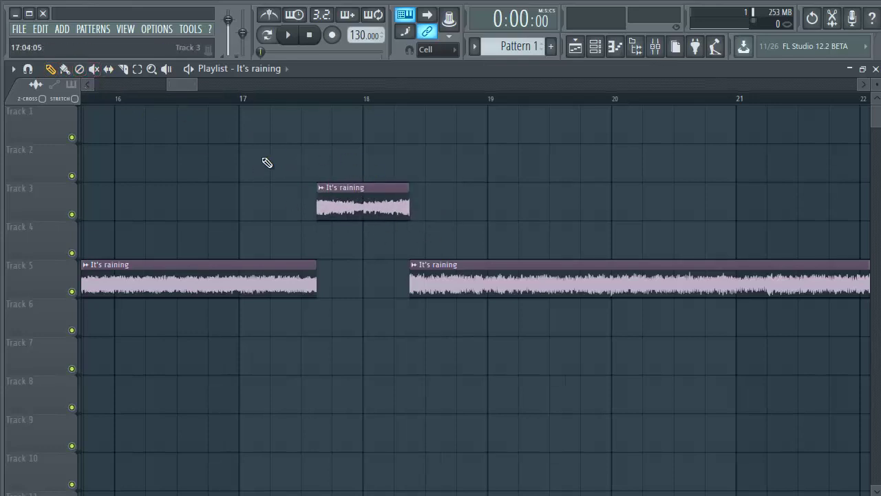
{"action": "left_click", "coordinate": [111, 70]}
{"action": "mouse_move", "coordinate": [314, 213]}
{"action": "left_mouse_down"}
{"action": "mouse_move", "coordinate": [341, 205]}
{"action": "mouse_move", "coordinate": [598, 235]}
{"action": "mouse_move", "coordinate": [323, 232]}
{"action": "mouse_move", "coordinate": [326, 223]}
{"action": "mouse_move", "coordinate": [363, 213]}
{"action": "mouse_move", "coordinate": [329, 204]}
{"action": "left_mouse_up"}
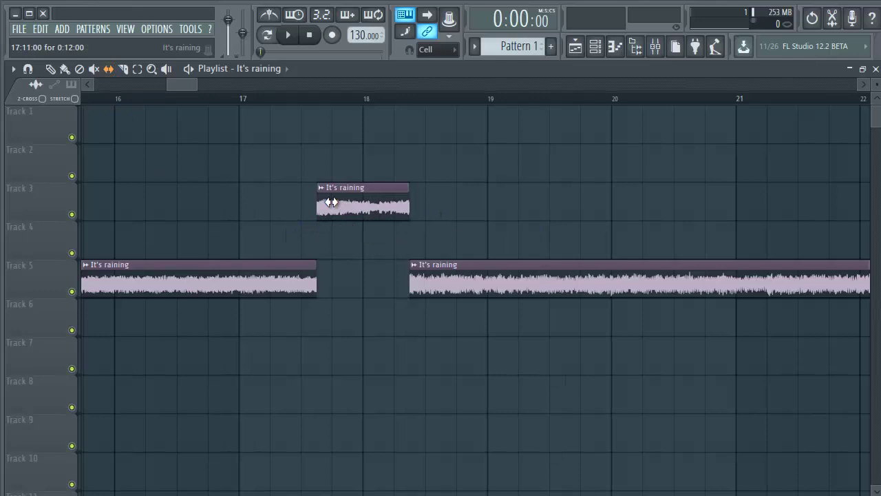
Step: Slice the It's raining clip on Track 5 at bar 17 and again one beat after, removing the section from the second cut to the gap
{"action": "left_click", "coordinate": [129, 71]}
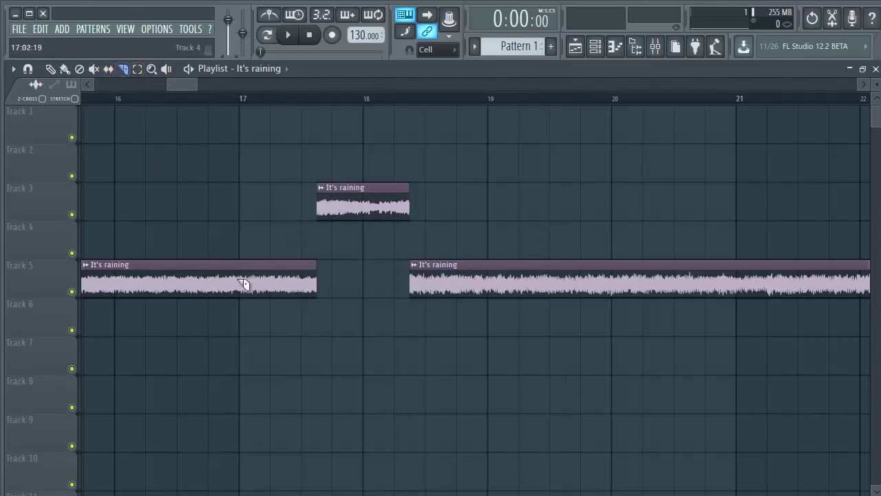
{"action": "left_click_drag", "start_coordinate": [286, 219], "coordinate": [257, 352]}
{"action": "mouse_move", "coordinate": [297, 219]}
{"action": "left_mouse_down"}
{"action": "mouse_move", "coordinate": [297, 335]}
{"action": "mouse_move", "coordinate": [275, 232]}
{"action": "mouse_move", "coordinate": [260, 340]}
{"action": "left_mouse_up"}
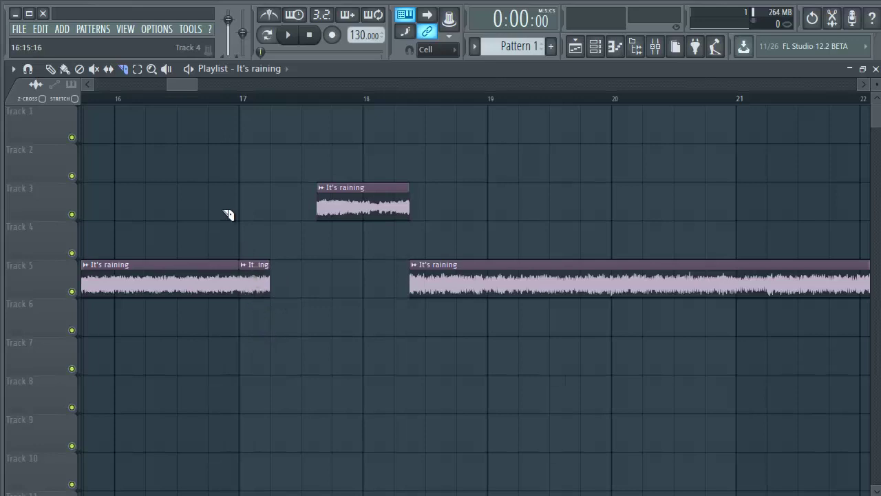
Step: Select the short Track 3 slice, extend the selection to every It's raining clip in view, and clear the selection
{"action": "left_click", "coordinate": [137, 69]}
{"action": "left_click_drag", "start_coordinate": [486, 134], "coordinate": [262, 232]}
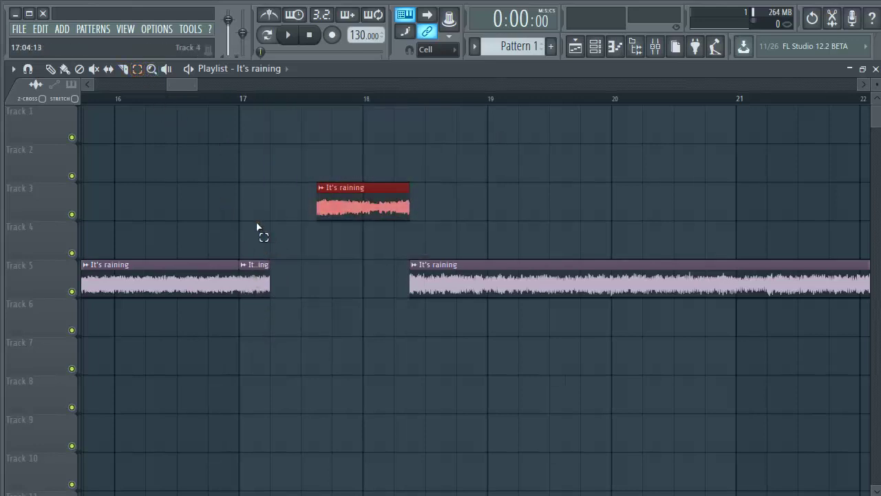
{"action": "left_click", "coordinate": [50, 69]}
{"action": "left_click_drag", "start_coordinate": [668, 449], "coordinate": [215, 192]}
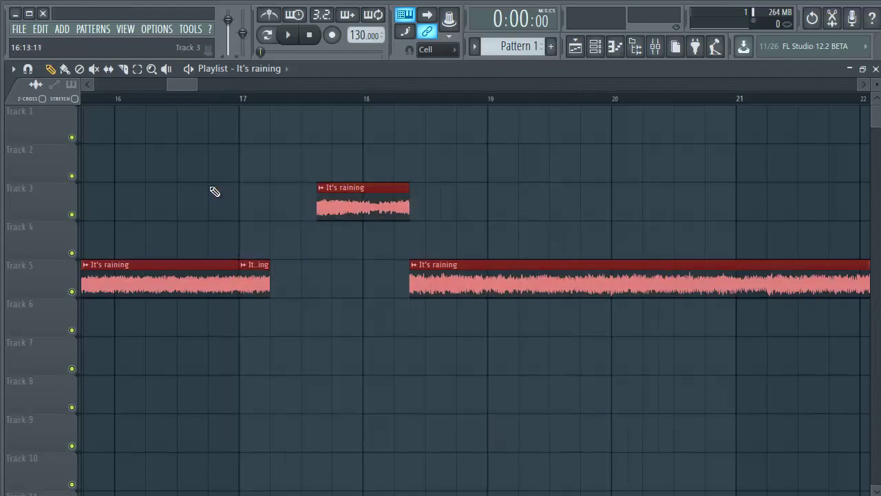
{"action": "left_click", "coordinate": [678, 167]}
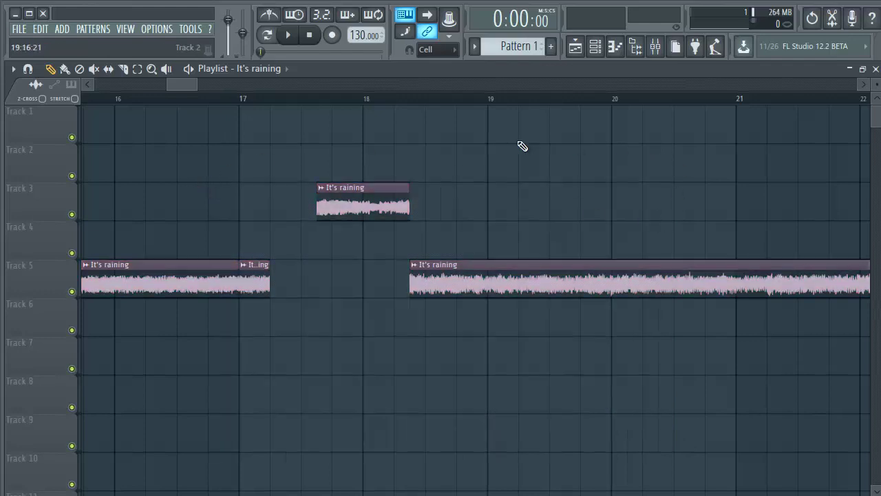
Step: Use the Zoom tool to view the whole arrangement, and return to the sliced area between bars 16 and 22
{"action": "left_click", "coordinate": [155, 73]}
{"action": "right_click", "coordinate": [257, 171]}
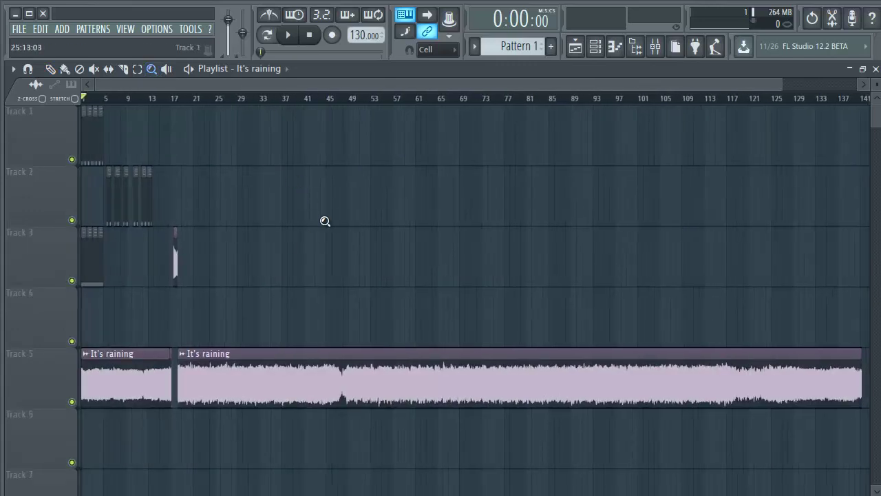
{"action": "left_click", "coordinate": [231, 176]}
{"action": "left_click", "coordinate": [232, 176]}
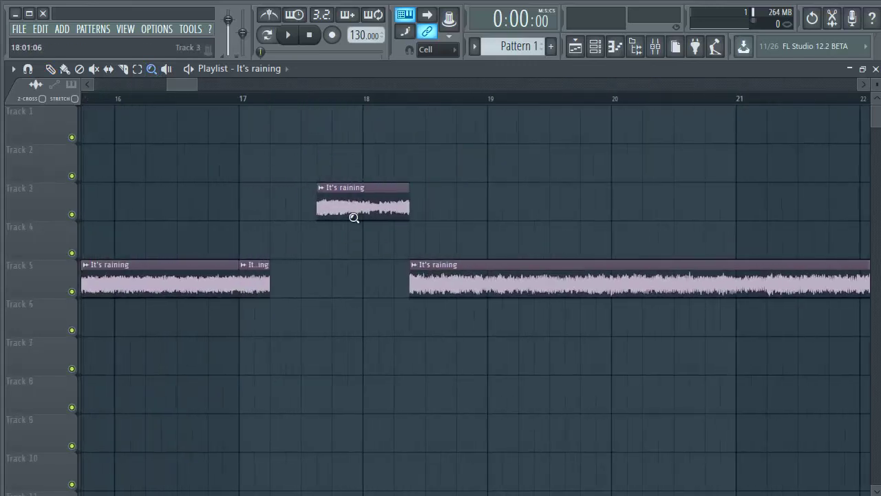
Step: Use the Playback tool to place the play position one beat into bar 16 and audition the short Track 3 slice
{"action": "left_click", "coordinate": [167, 70]}
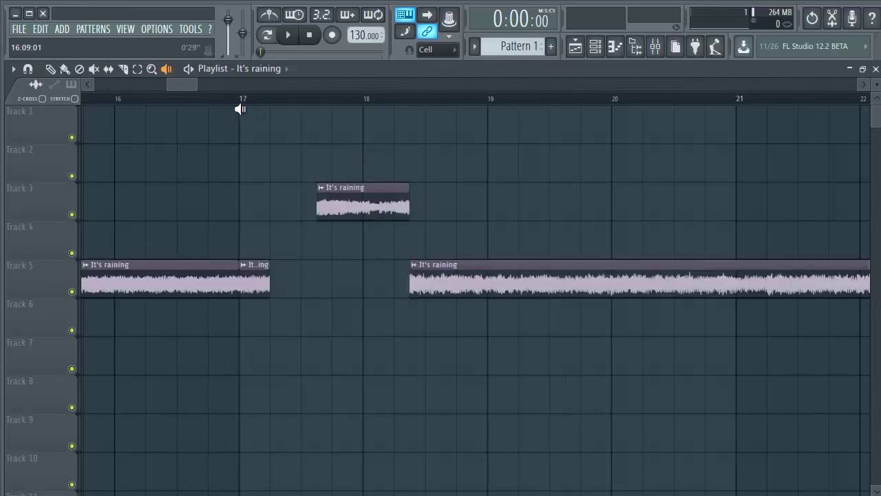
{"action": "left_click", "coordinate": [147, 97]}
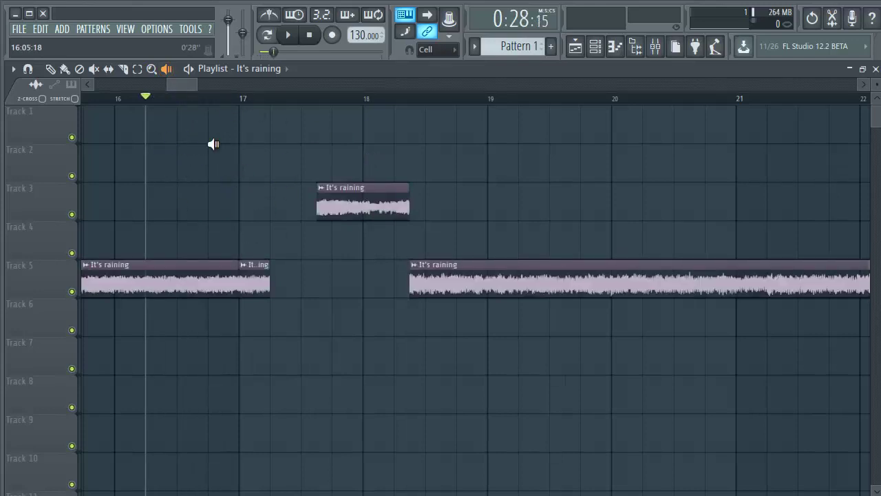
{"action": "left_click", "coordinate": [332, 200]}
{"action": "left_click", "coordinate": [332, 201]}
Step: Play the arrangement from bar 16 through the moved Track 3 slice and pause just past bar 18
{"action": "left_click_drag", "start_coordinate": [193, 76], "coordinate": [98, 85]}
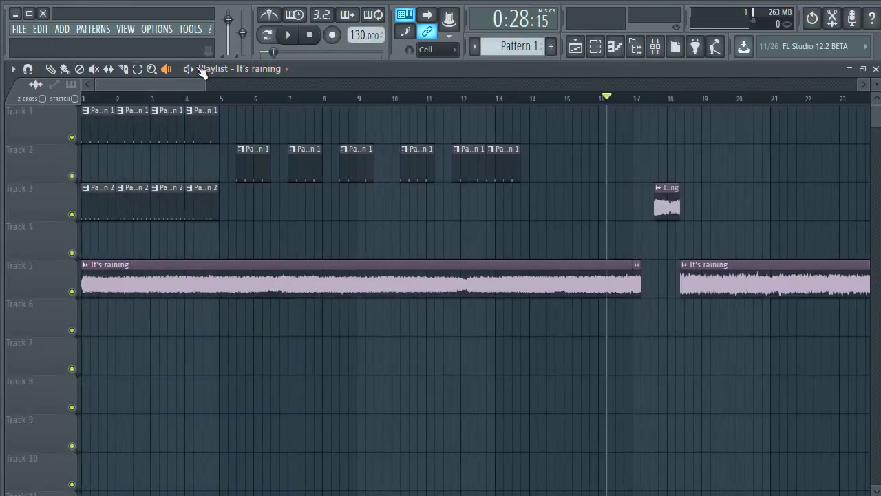
{"action": "left_click", "coordinate": [198, 68]}
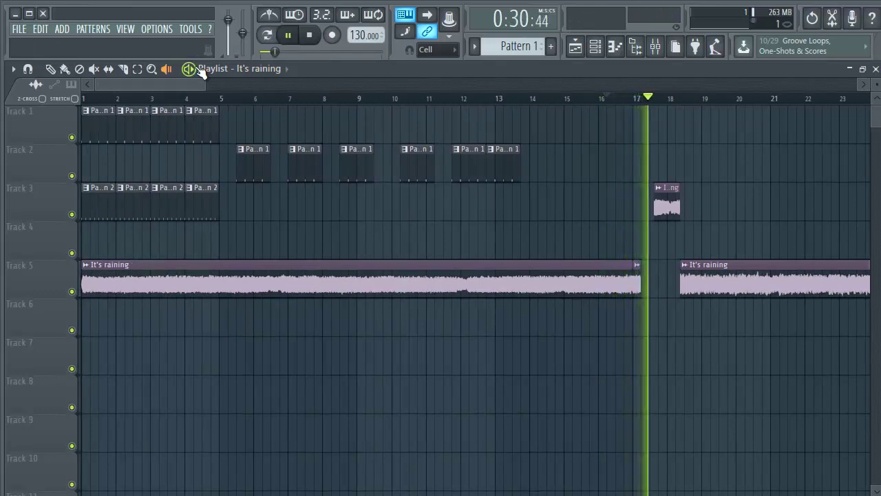
{"action": "left_click", "coordinate": [198, 68]}
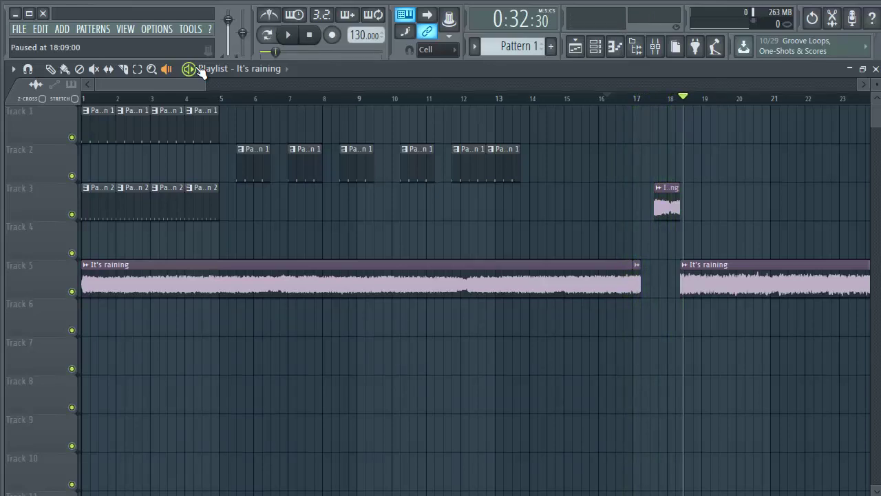
{"action": "left_click", "coordinate": [205, 82]}
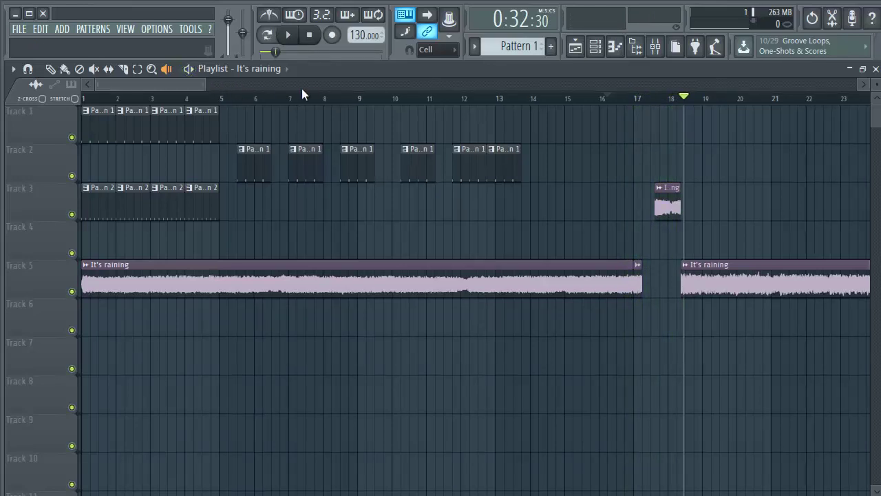
Step: Review the Playlist's snap-to-grid options, and switch the clip focus through automation and pattern clips back to audio clips
{"action": "left_click", "coordinate": [23, 69]}
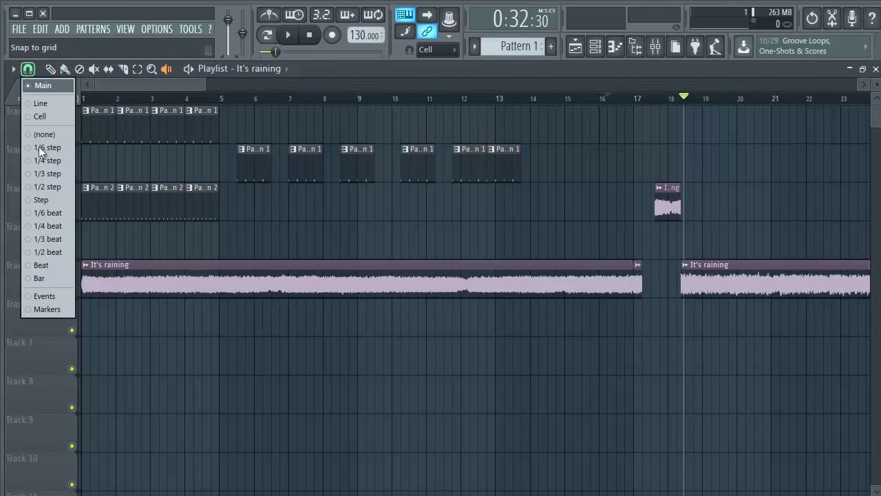
{"action": "left_click", "coordinate": [26, 71]}
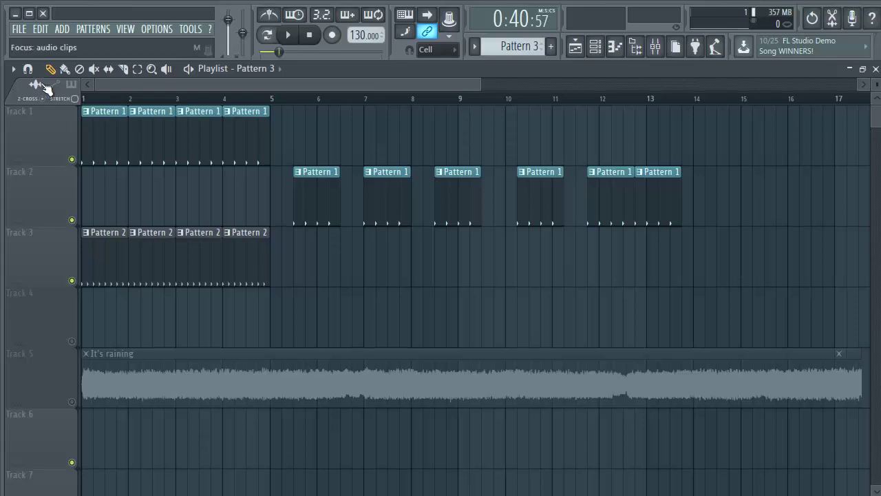
{"action": "left_click", "coordinate": [56, 87]}
{"action": "left_click", "coordinate": [73, 87]}
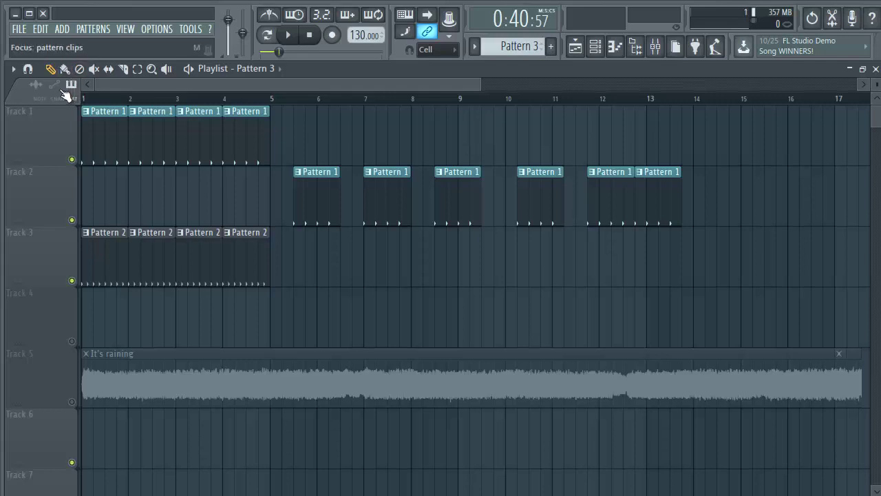
{"action": "left_click", "coordinate": [36, 85]}
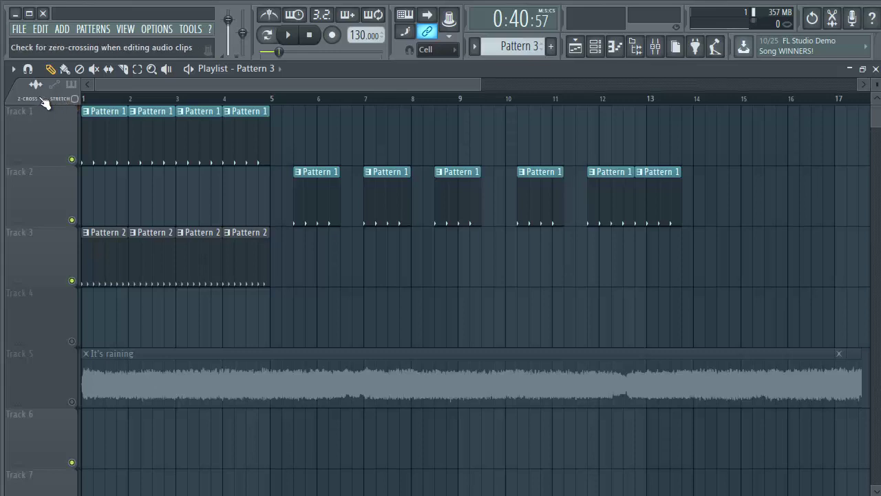
Step: Toggle solo on Track 2 so that all Playlist tracks, including Tracks 4 and 5, are unmuted
{"action": "scroll", "coordinate": [321, 103], "scroll_direction": "up", "scroll_amount": 6}
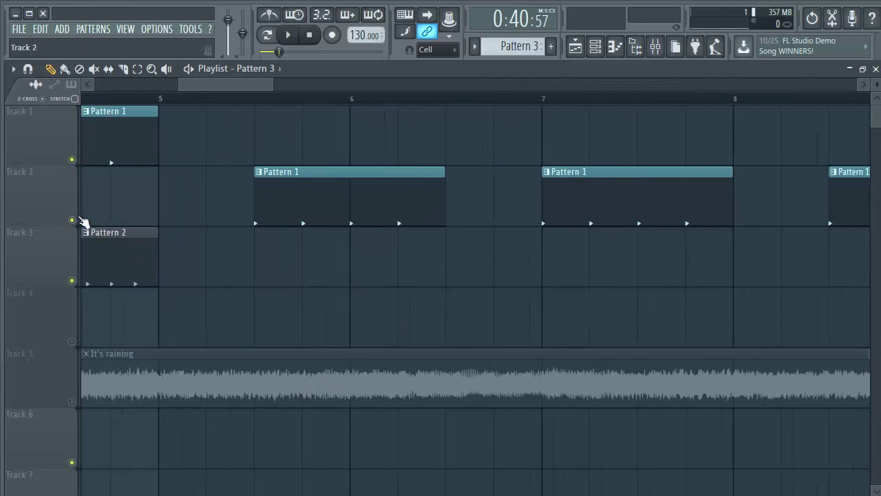
{"action": "right_click", "coordinate": [72, 220]}
{"action": "right_click", "coordinate": [71, 220]}
{"action": "scroll", "coordinate": [206, 104], "scroll_direction": "down", "scroll_amount": 3}
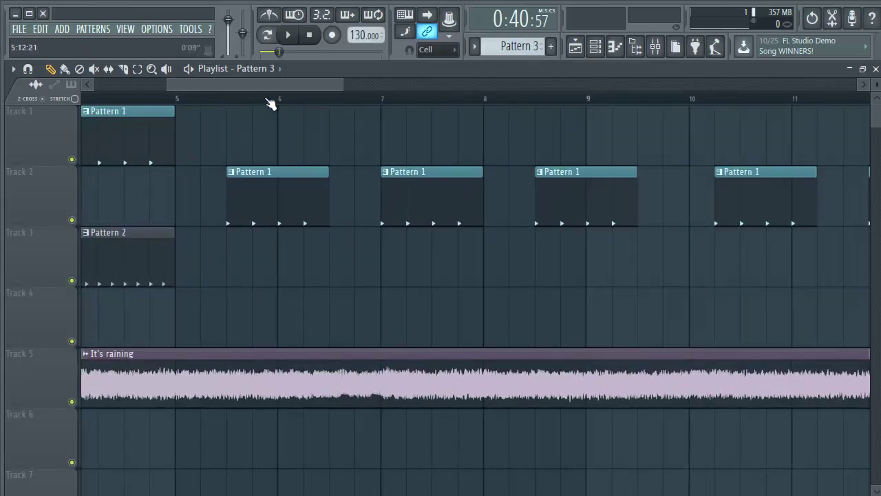
Step: Mute Track 1 and delete the It's raining clip from Track 5
{"action": "left_click_drag", "start_coordinate": [263, 84], "coordinate": [193, 85]}
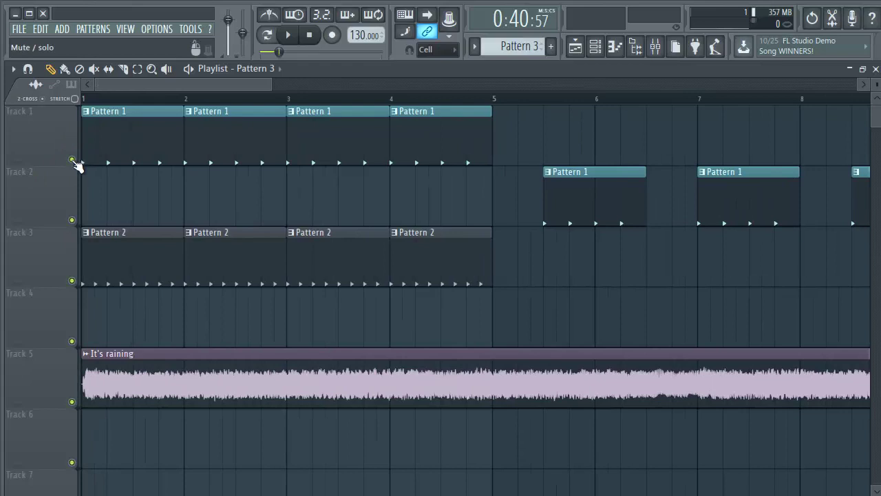
{"action": "scroll", "coordinate": [136, 107], "scroll_direction": "down", "scroll_amount": 2}
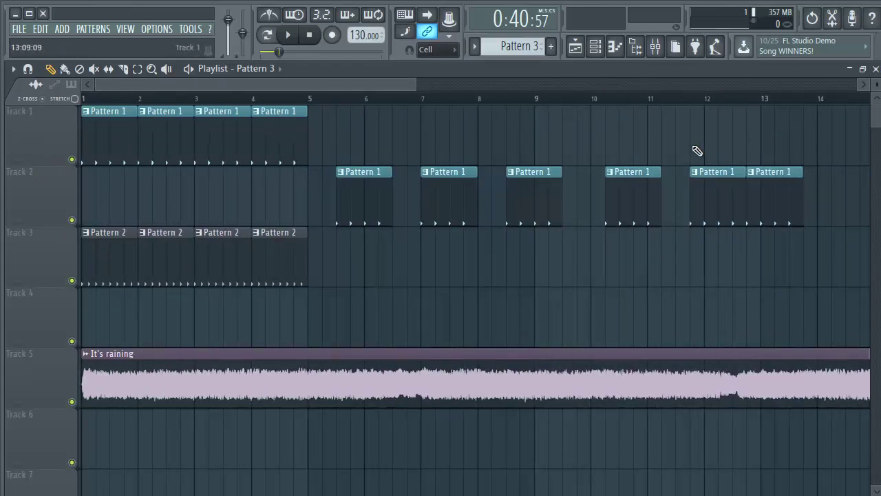
{"action": "left_click", "coordinate": [71, 159]}
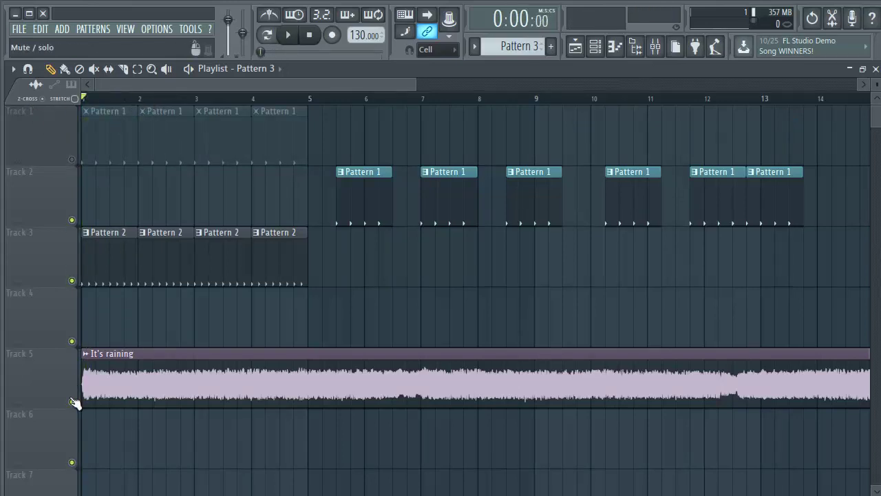
{"action": "right_click", "coordinate": [136, 369]}
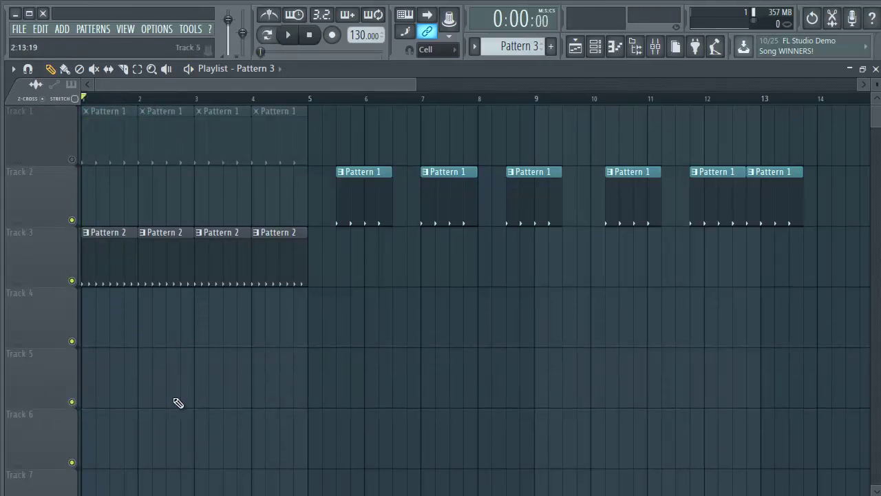
Step: Audition the arrangement from the start with Track 3 muted, and again with Track 3 unmuted
{"action": "left_click", "coordinate": [73, 281]}
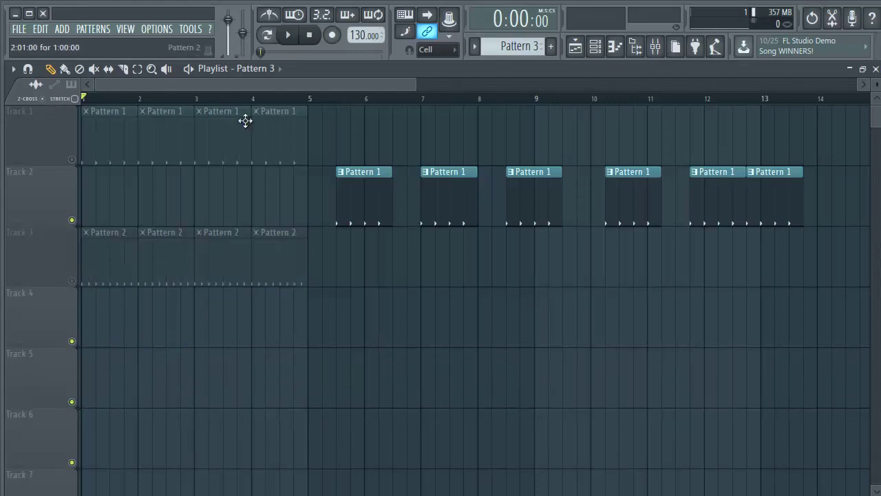
{"action": "key", "text": "space"}
{"action": "key", "text": "space"}
{"action": "left_click", "coordinate": [73, 282]}
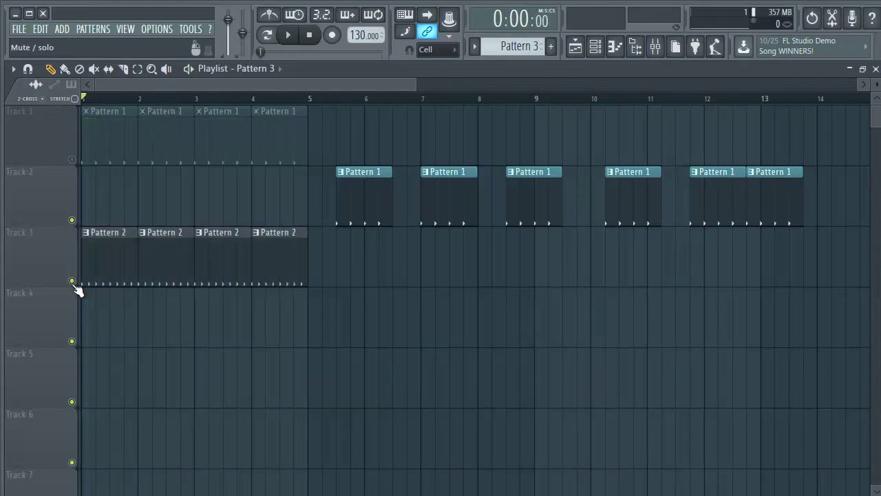
{"action": "key", "text": "space"}
{"action": "key", "text": "space"}
Step: Unmute Track 1 and play the Pattern 1 and Pattern 2 clips together from the start
{"action": "left_click", "coordinate": [72, 160]}
{"action": "key", "text": "space"}
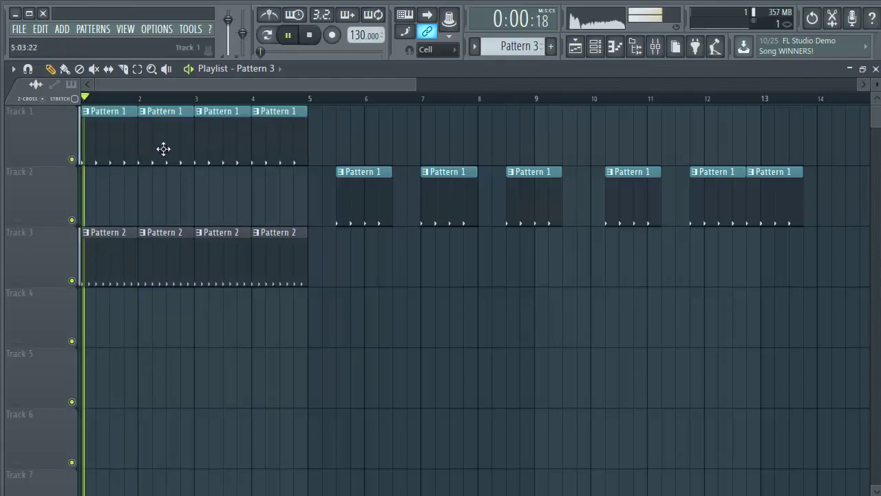
{"action": "key", "text": "space"}
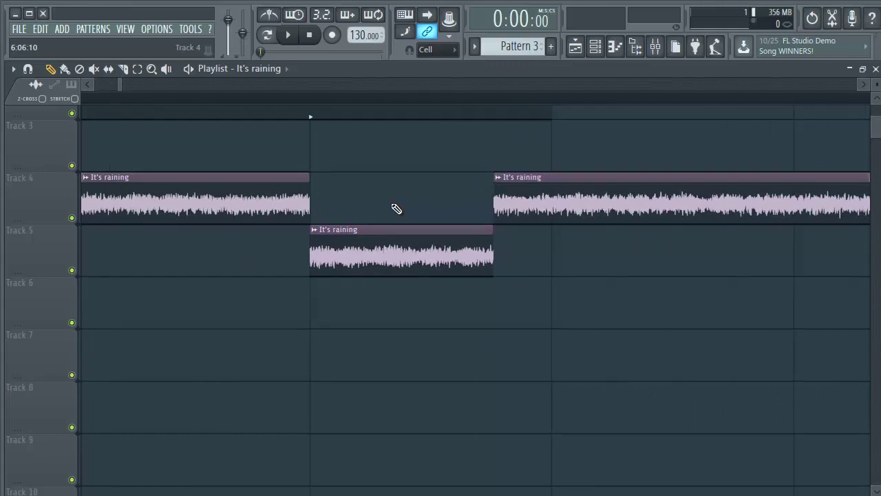
Step: Extend the end of the It's raining slice on Track 5 by about one step to overlap the Track 4 clip, and play the transition
{"action": "scroll", "coordinate": [397, 209], "scroll_direction": "up", "scroll_amount": 3, "text": "alt"}
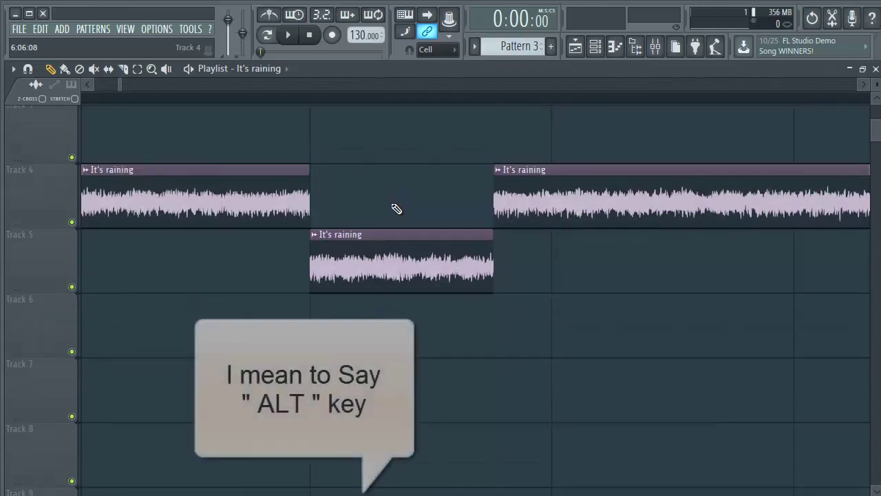
{"action": "scroll", "coordinate": [397, 209], "scroll_direction": "up", "scroll_amount": 1, "text": "alt"}
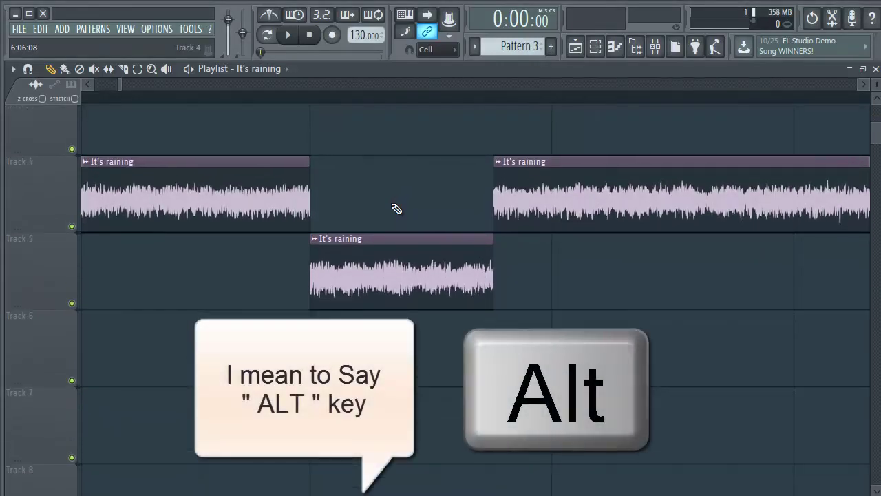
{"action": "scroll", "coordinate": [397, 209], "scroll_direction": "up", "scroll_amount": 2, "text": "ctrl"}
{"action": "scroll", "coordinate": [397, 209], "scroll_direction": "down", "scroll_amount": 3, "text": "ctrl"}
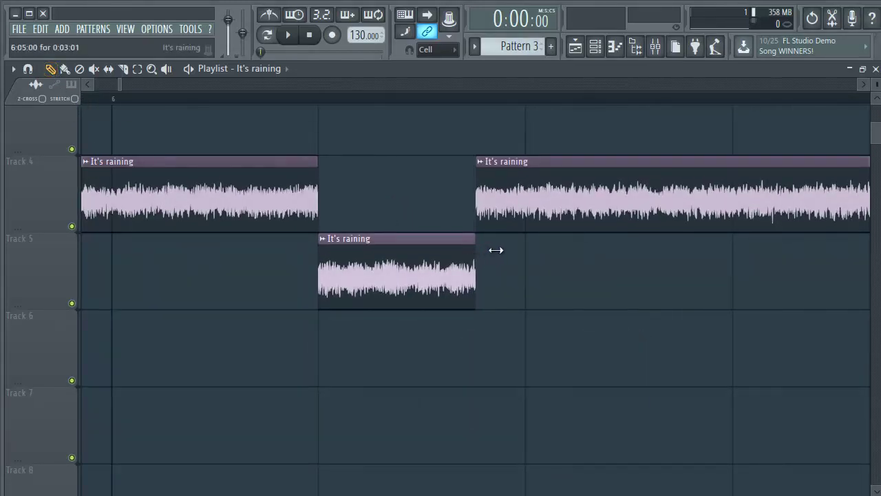
{"action": "left_click_drag", "start_coordinate": [496, 250], "coordinate": [527, 265]}
{"action": "key", "text": "space"}
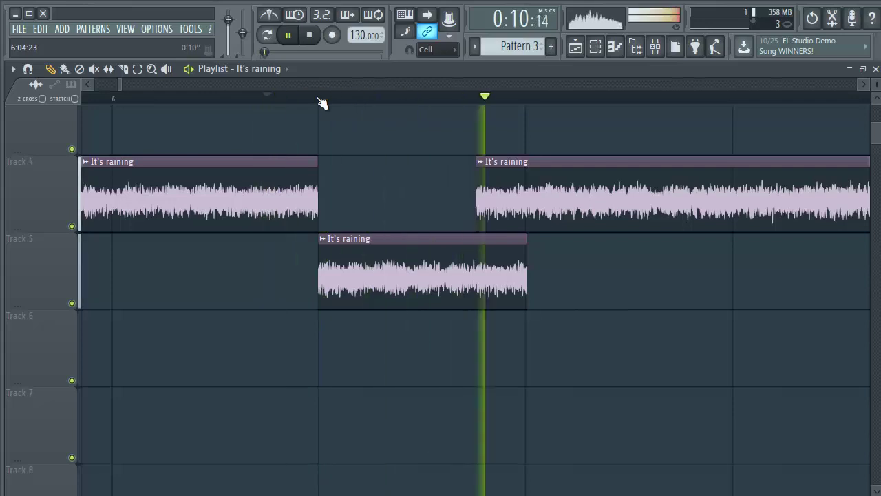
{"action": "key", "text": "space"}
Step: Delete both It's raining clips on Track 4 and play the Track 5 slice from its start
{"action": "right_click", "coordinate": [271, 173]}
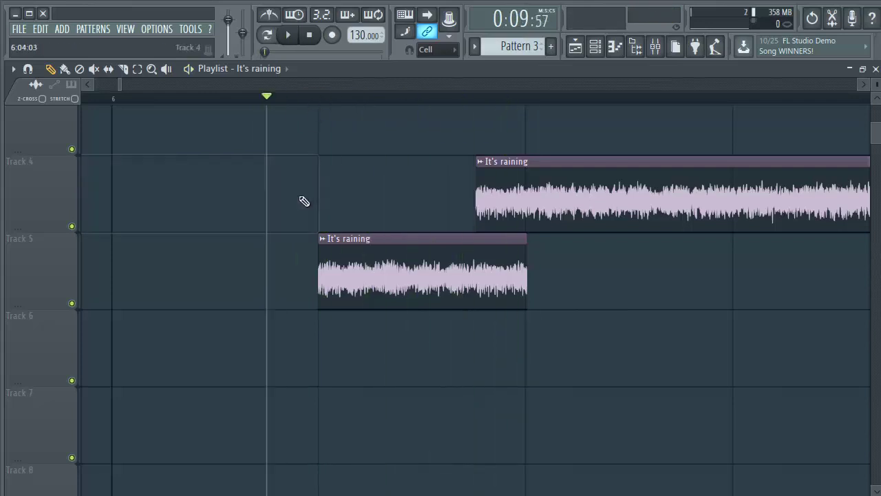
{"action": "right_click", "coordinate": [595, 200]}
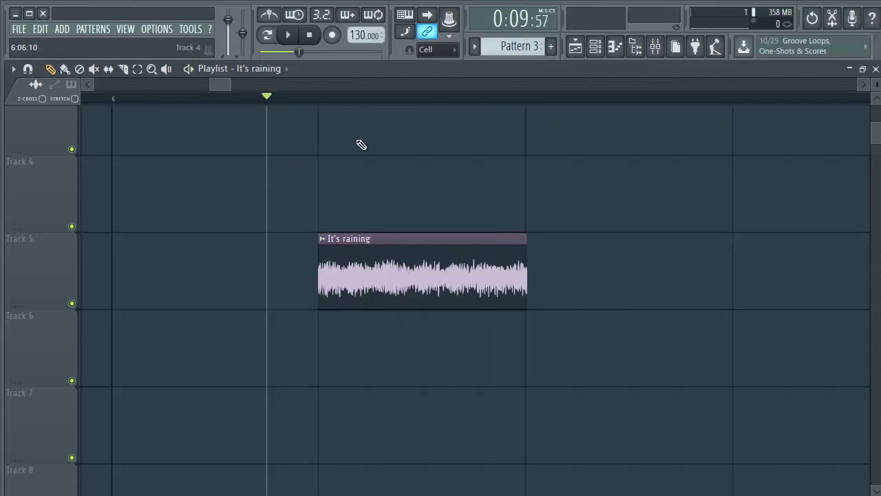
{"action": "left_click", "coordinate": [319, 99]}
{"action": "key", "text": "space"}
{"action": "key", "text": "space"}
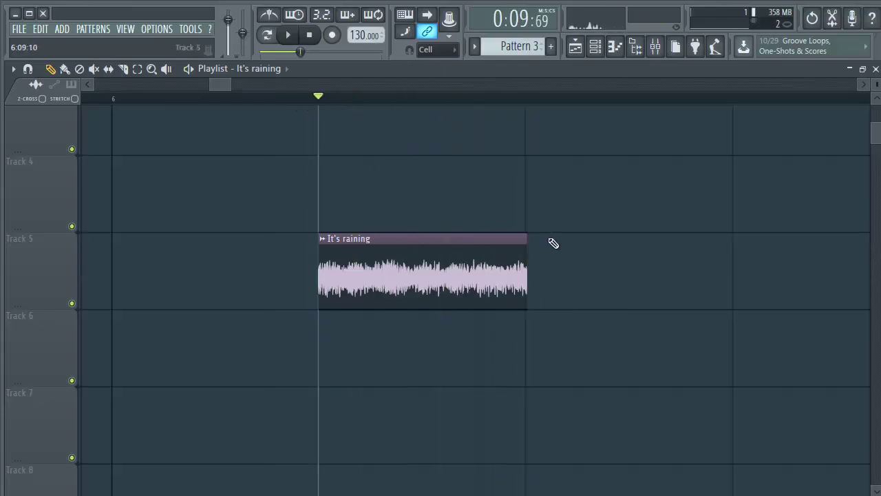
Step: Play the Track 5 slice, extend its end by one more beat to the next grid line, and play the longer slice
{"action": "key", "text": "space"}
{"action": "key", "text": "space"}
{"action": "left_click_drag", "start_coordinate": [526, 256], "coordinate": [734, 256]}
{"action": "key", "text": "space"}
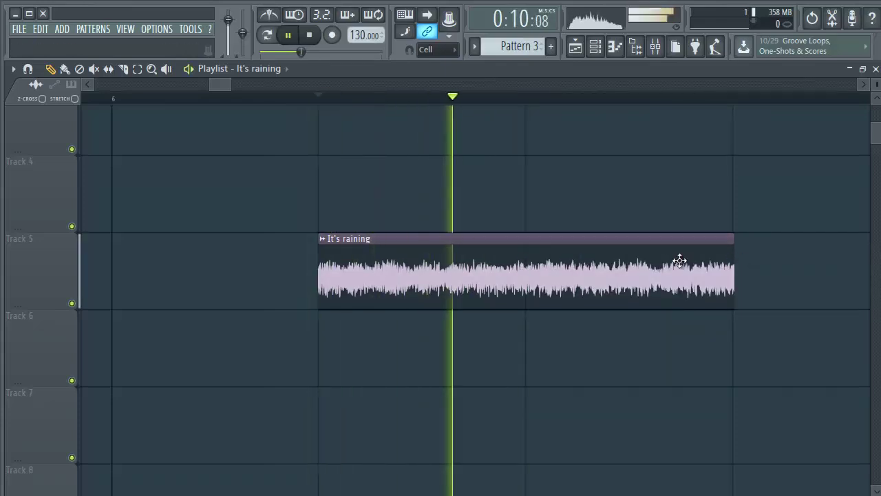
Step: Stop playback and trim the end of the It's raining slice on Track 5 back to a length of one beat
{"action": "key", "text": "space"}
{"action": "left_click_drag", "start_coordinate": [728, 256], "coordinate": [631, 256]}
{"action": "left_click_drag", "start_coordinate": [563, 255], "coordinate": [528, 256]}
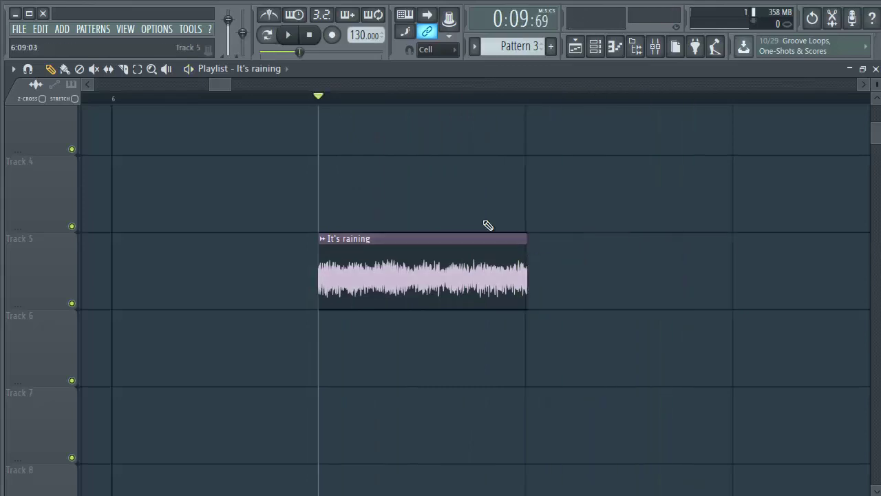
Step: Enable stretching for audio clips, stretch the Track 5 slice to two beats, and play it
{"action": "left_click", "coordinate": [74, 99]}
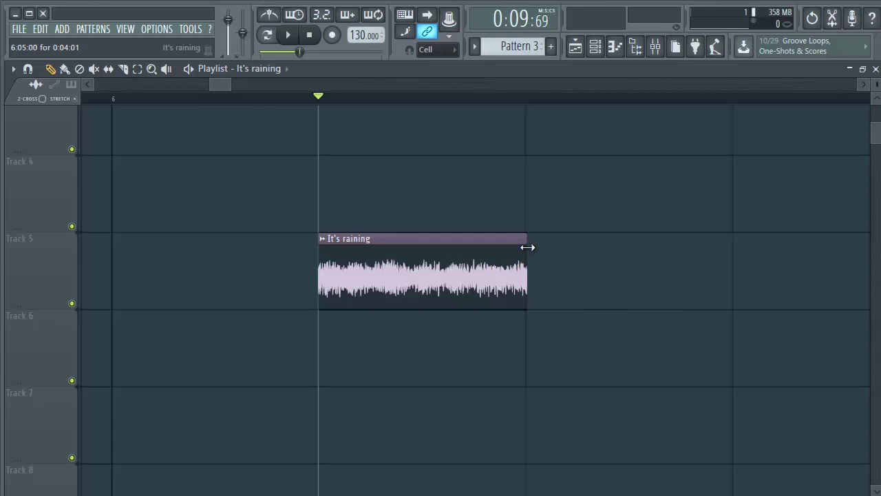
{"action": "left_click_drag", "start_coordinate": [550, 253], "coordinate": [716, 274]}
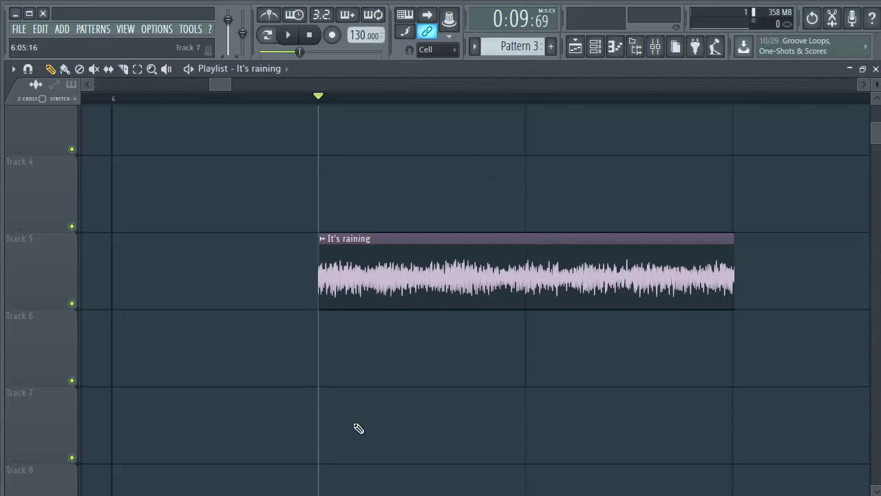
{"action": "key", "text": "space"}
{"action": "key", "text": "space"}
Step: Stretch the Track 5 slice to about 1 bar and 14 steps, ending just past bar 8, and play it
{"action": "scroll", "coordinate": [378, 108], "scroll_direction": "down", "scroll_amount": 1}
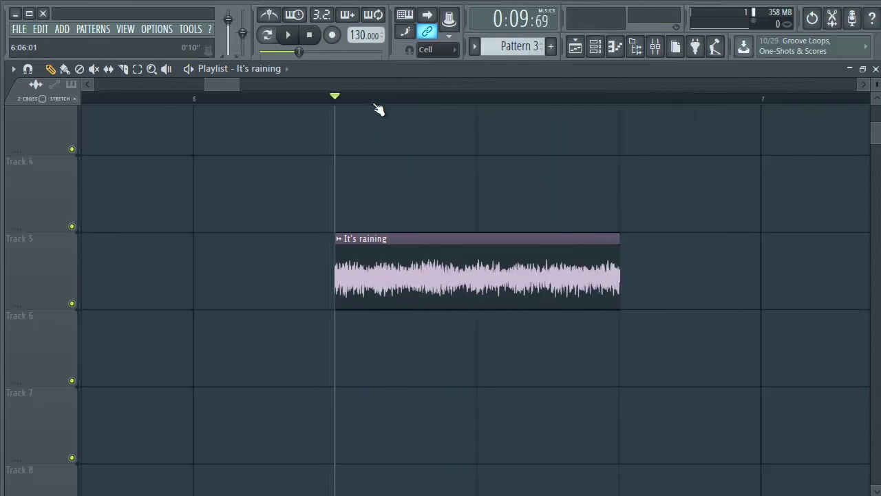
{"action": "scroll", "coordinate": [378, 110], "scroll_direction": "down", "scroll_amount": 2}
{"action": "left_click_drag", "start_coordinate": [466, 239], "coordinate": [749, 267]}
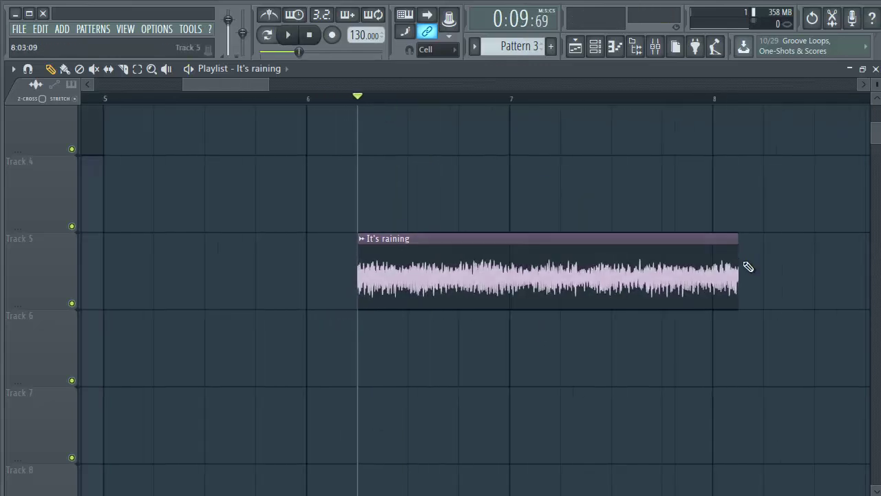
{"action": "key", "text": "space"}
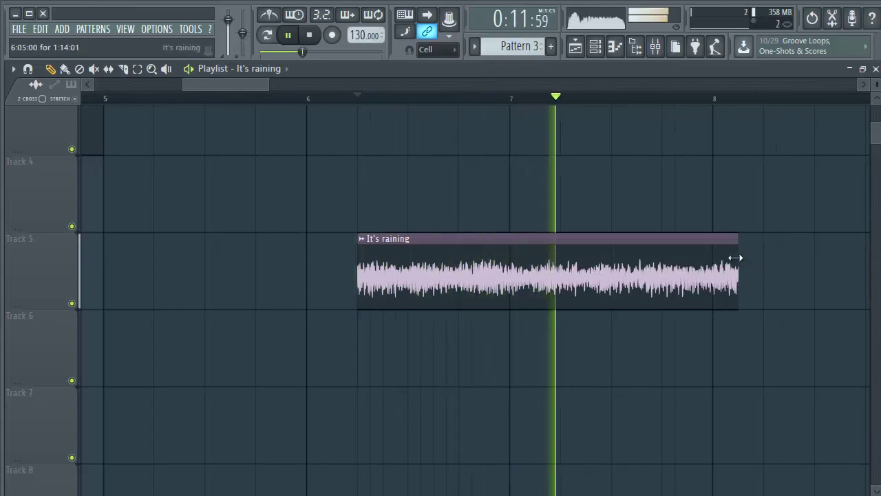
{"action": "key", "text": "space"}
Step: Compress the Track 5 slice to about one bar and delete the two Pattern 1 clips above it on Track 2
{"action": "left_click_drag", "start_coordinate": [736, 257], "coordinate": [570, 253]}
{"action": "scroll", "coordinate": [655, 285], "scroll_direction": "up", "scroll_amount": 3}
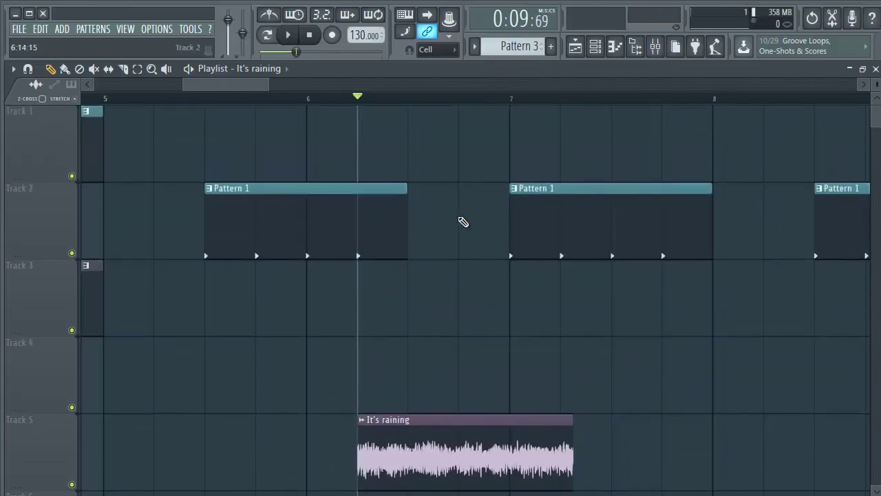
{"action": "right_click", "coordinate": [334, 207]}
{"action": "right_click", "coordinate": [620, 207]}
Step: Play the Track 5 slice, compress it to about two steps, and play the compressed version several times
{"action": "scroll", "coordinate": [630, 330], "scroll_direction": "down", "scroll_amount": 4}
{"action": "key", "text": "space"}
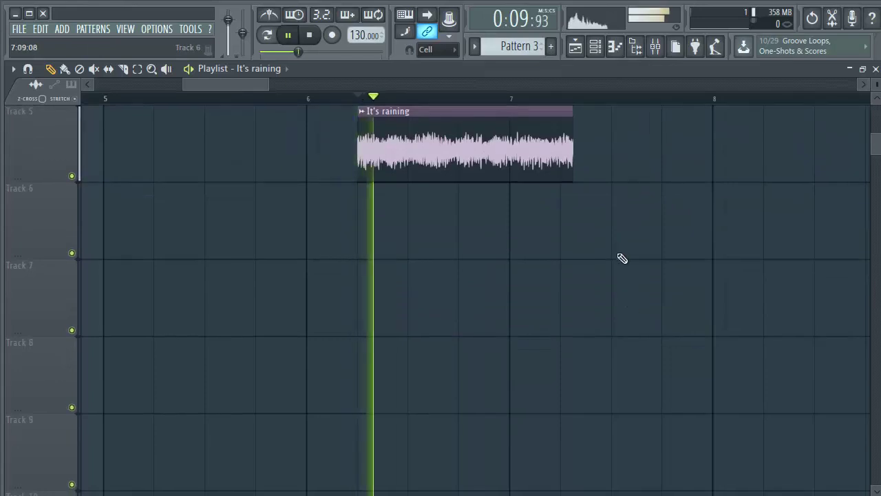
{"action": "scroll", "coordinate": [565, 281], "scroll_direction": "up", "scroll_amount": 2}
{"action": "key", "text": "space"}
{"action": "left_click_drag", "start_coordinate": [571, 276], "coordinate": [383, 285]}
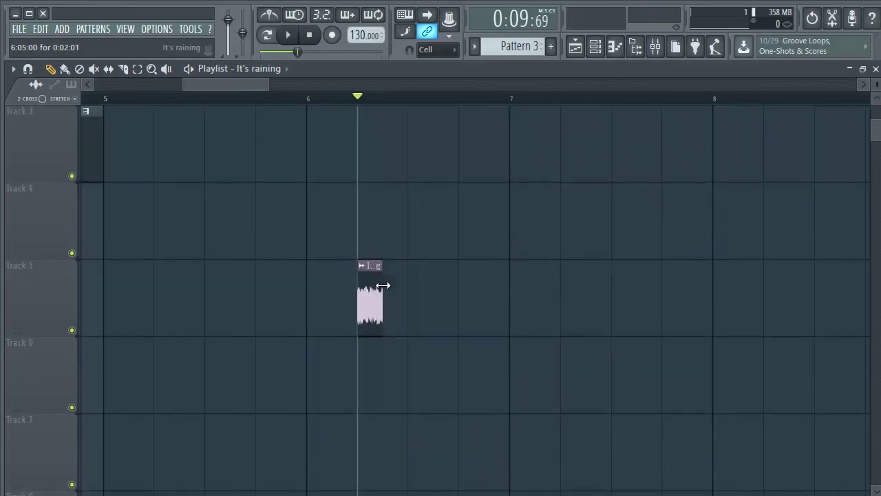
{"action": "key", "text": "space"}
{"action": "key", "text": "space"}
{"action": "key", "text": "space"}
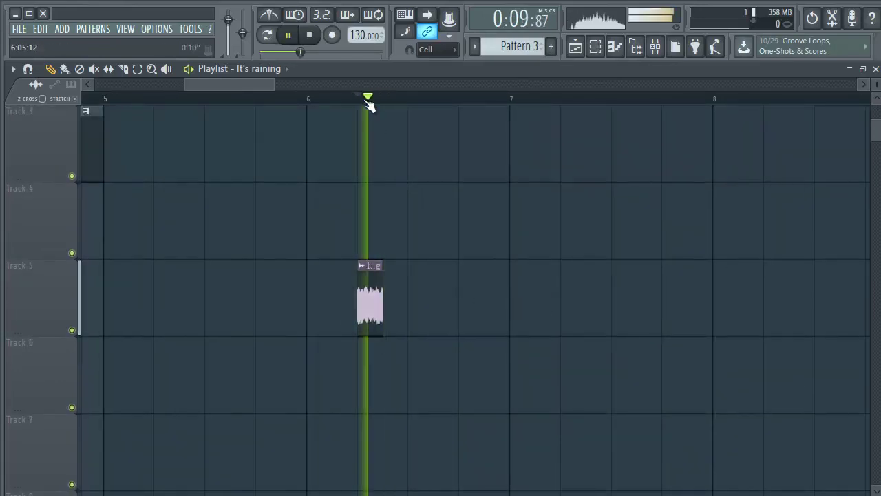
{"action": "scroll", "coordinate": [368, 104], "scroll_direction": "up", "scroll_amount": 3}
{"action": "key", "text": "space"}
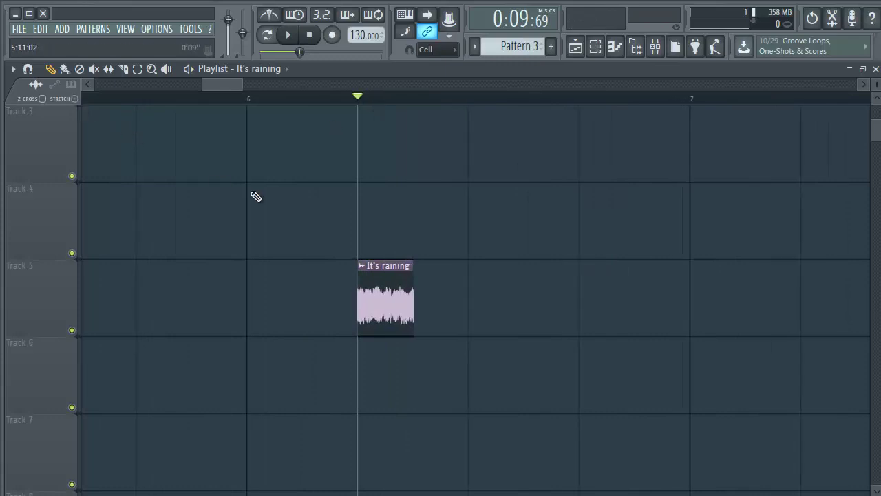
Step: Turn off stretching, extend the end of the Track 5 slice to about 10 steps, and play it
{"action": "left_click_drag", "start_coordinate": [415, 276], "coordinate": [640, 287]}
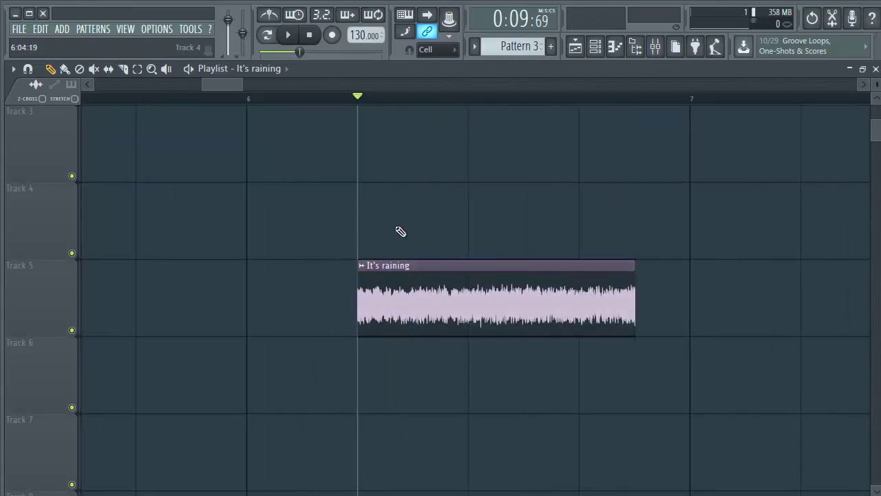
{"action": "key", "text": "space"}
{"action": "key", "text": "space"}
Step: Turn stretching back on, stretch the Track 5 slice to about 22 steps, and play it
{"action": "scroll", "coordinate": [390, 98], "scroll_direction": "down", "scroll_amount": 2}
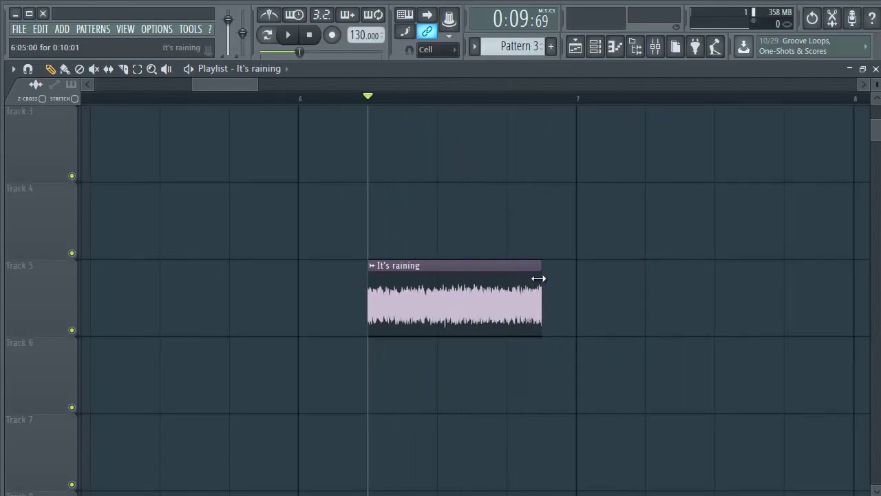
{"action": "left_click_drag", "start_coordinate": [538, 278], "coordinate": [754, 288]}
{"action": "key", "text": "space"}
{"action": "scroll", "coordinate": [366, 110], "scroll_direction": "down", "scroll_amount": 2}
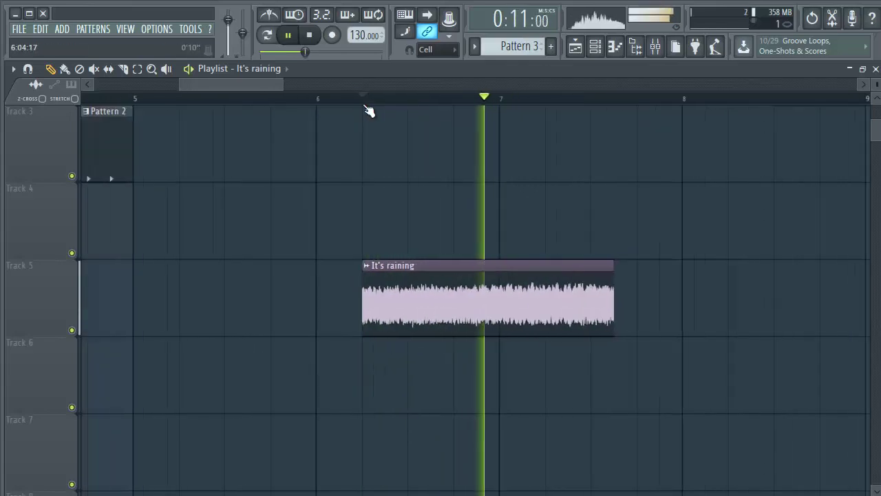
{"action": "key", "text": "space"}
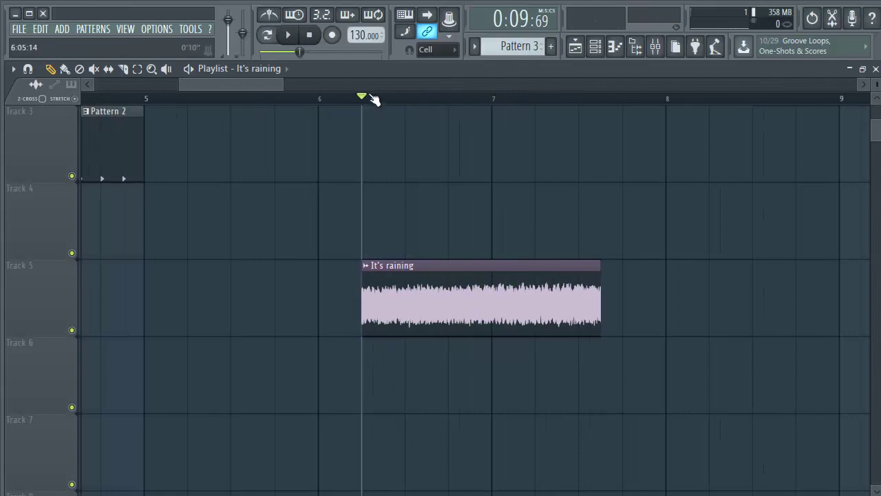
Step: Stretch the Track 5 slice to about 3 bars and 14 steps, ending just past bar 10, and play it
{"action": "scroll", "coordinate": [363, 96], "scroll_direction": "down", "scroll_amount": 2}
{"action": "left_click_drag", "start_coordinate": [489, 275], "coordinate": [724, 292]}
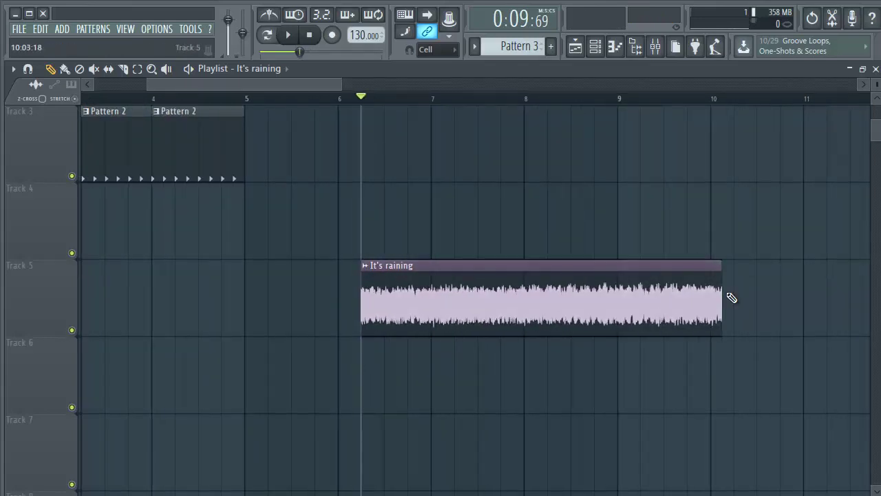
{"action": "key", "text": "space"}
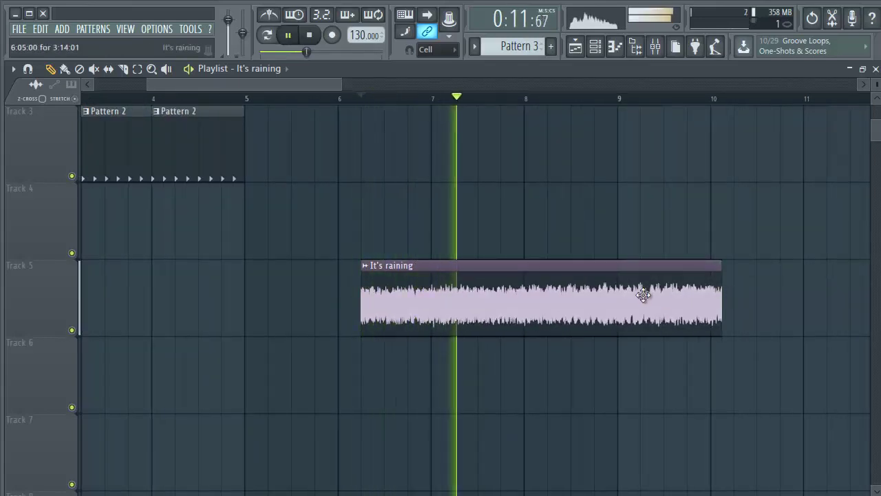
{"action": "key", "text": "space"}
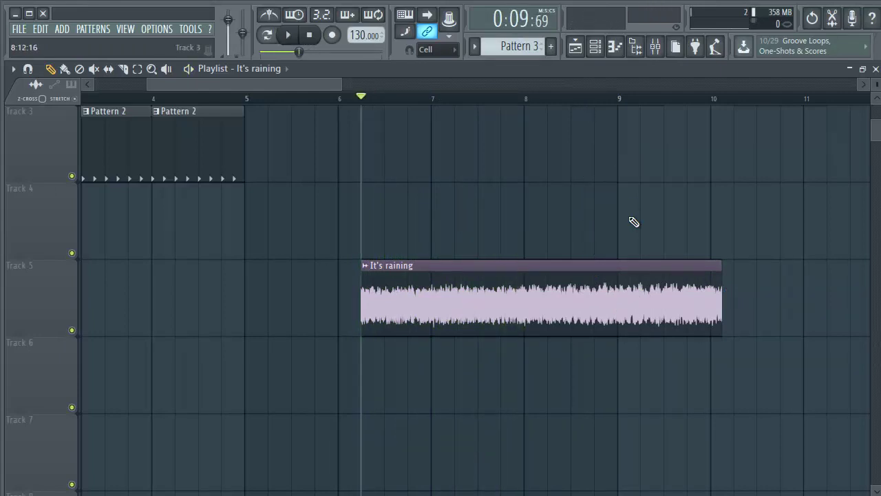
Step: Open the It's raining channel settings and adjust the Time stretching knob so the Track 5 slice shrinks to end at bar 7
{"action": "left_click", "coordinate": [595, 46]}
{"action": "left_click", "coordinate": [405, 175]}
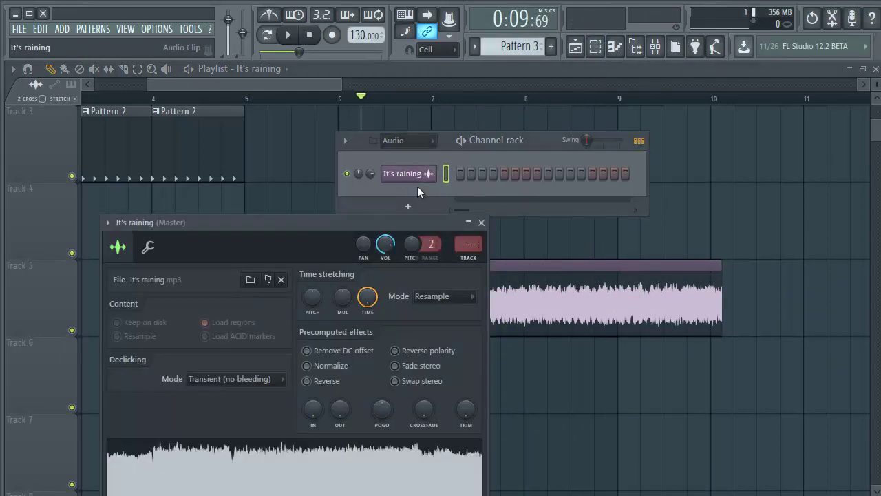
{"action": "left_click_drag", "start_coordinate": [333, 224], "coordinate": [273, 131]}
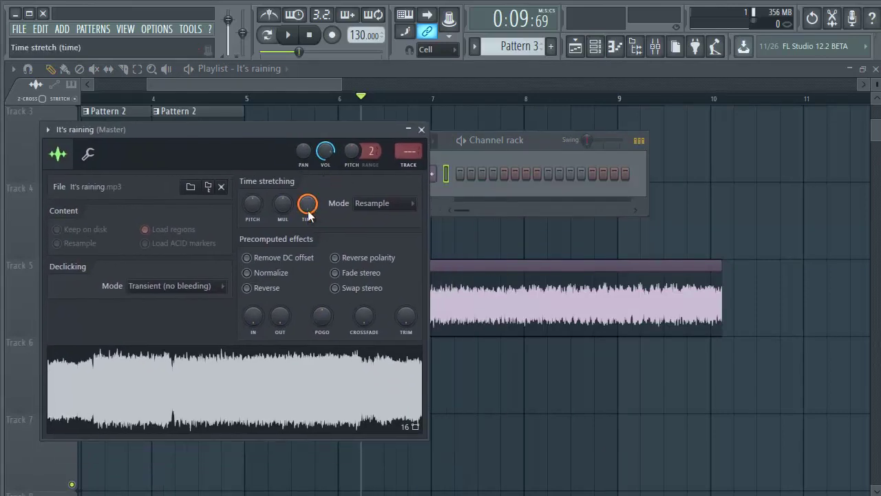
{"action": "left_click_drag", "start_coordinate": [307, 204], "coordinate": [319, 267]}
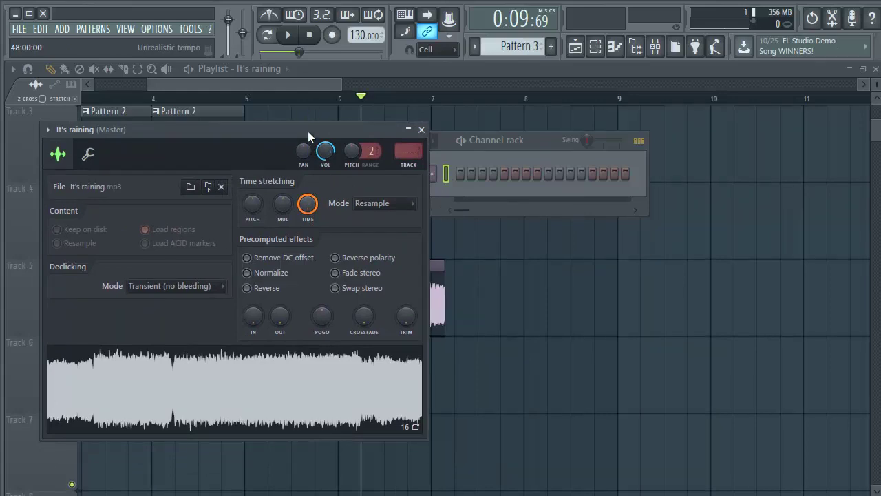
{"action": "left_click_drag", "start_coordinate": [290, 132], "coordinate": [790, 113]}
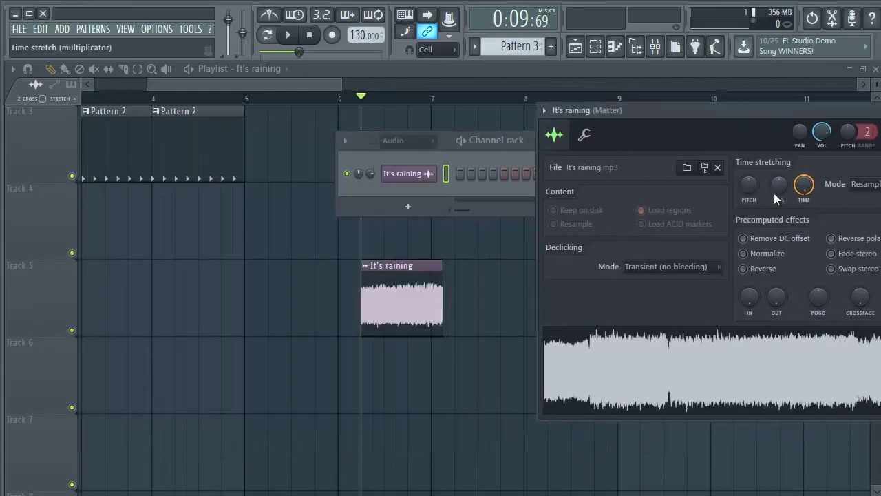
{"action": "mouse_move", "coordinate": [804, 184]}
{"action": "left_mouse_down"}
{"action": "mouse_move", "coordinate": [803, 358]}
{"action": "mouse_move", "coordinate": [783, 484]}
{"action": "mouse_move", "coordinate": [801, 169]}
{"action": "left_mouse_up"}
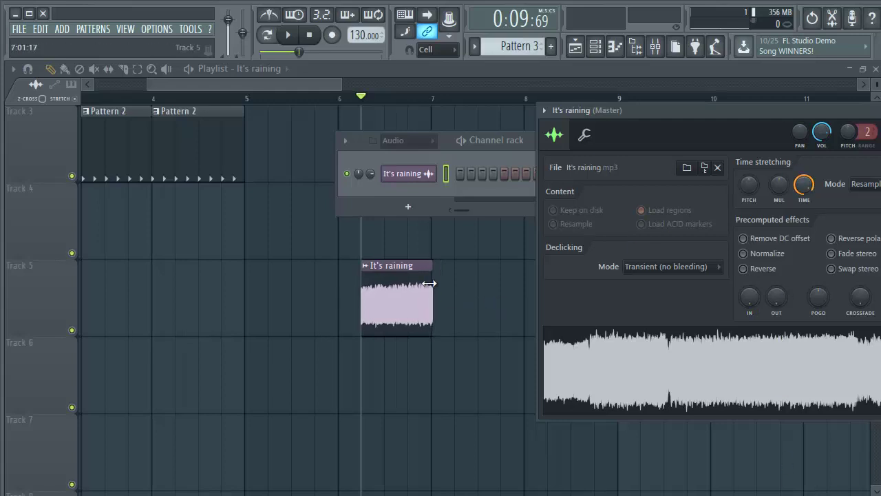
Step: Resize the end of the Track 5 slice with stretching on and then off, and delete the slice
{"action": "left_click_drag", "start_coordinate": [433, 282], "coordinate": [663, 291]}
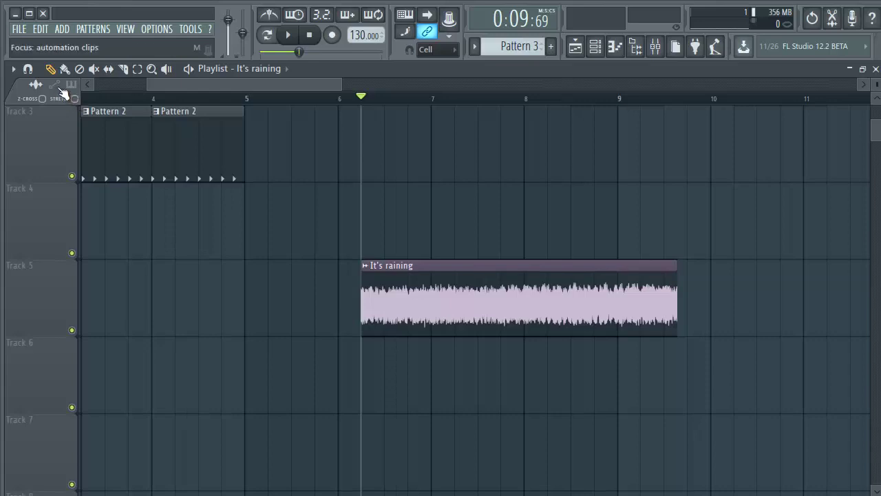
{"action": "left_click_drag", "start_coordinate": [679, 281], "coordinate": [596, 286]}
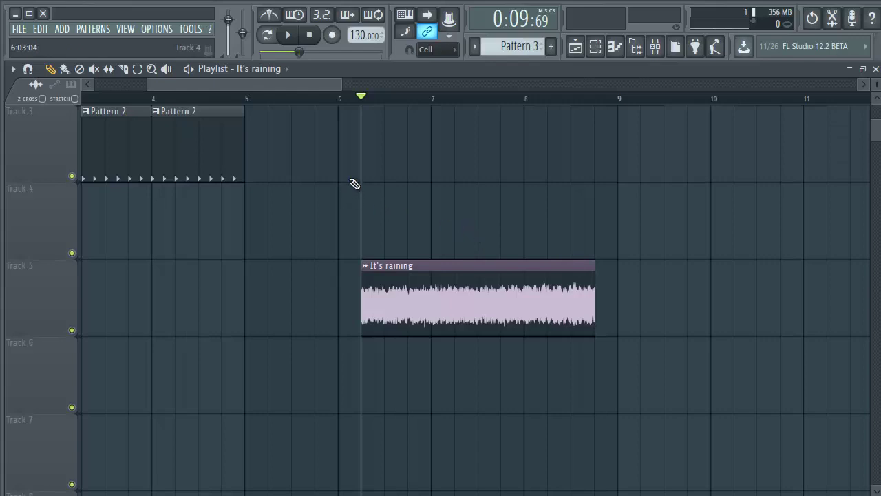
{"action": "right_click", "coordinate": [427, 292]}
{"action": "scroll", "coordinate": [314, 226], "scroll_direction": "up", "scroll_amount": 2}
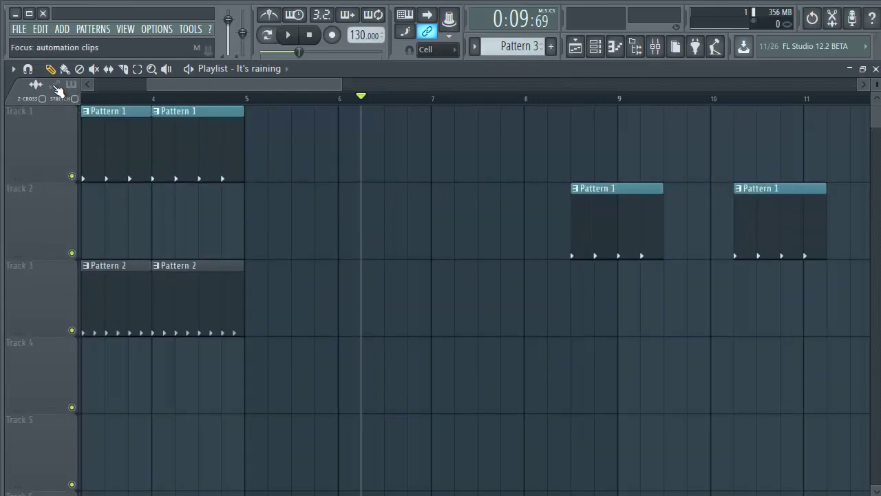
Step: Switch the Playlist focus from audio clips to pattern clips and show the empty Pattern 3 in the channel rack
{"action": "left_click", "coordinate": [57, 86]}
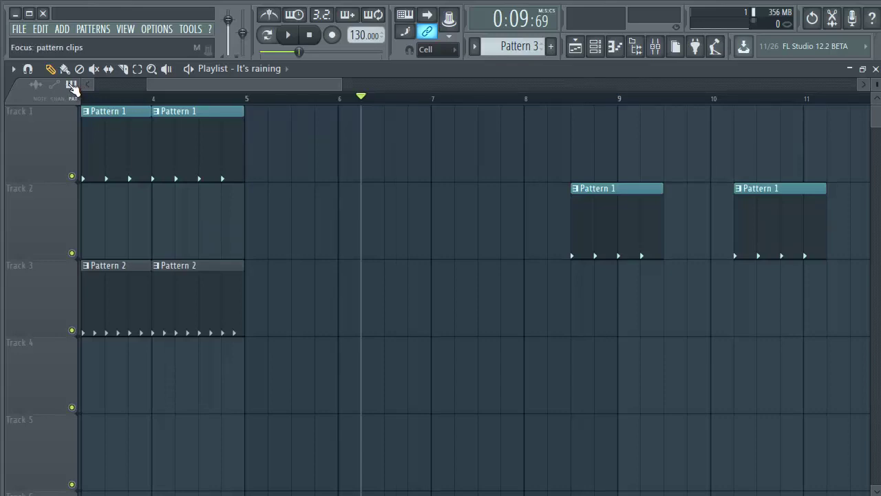
{"action": "left_click", "coordinate": [598, 53]}
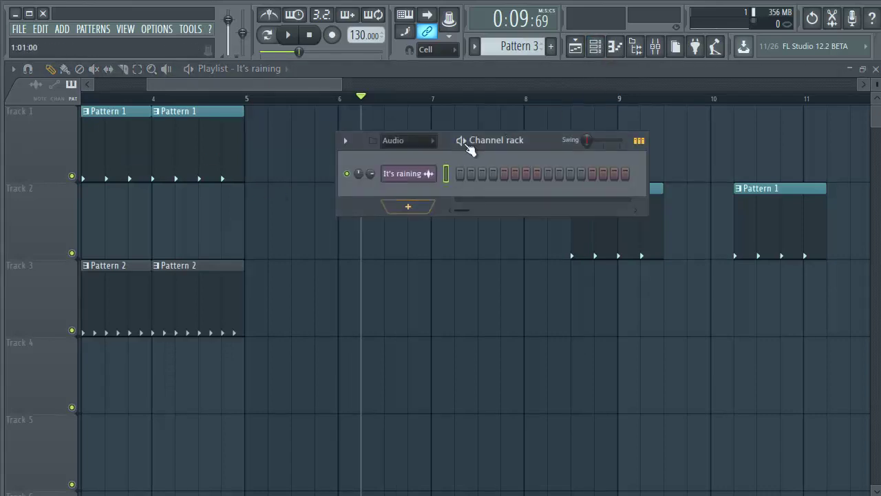
{"action": "left_click", "coordinate": [516, 50]}
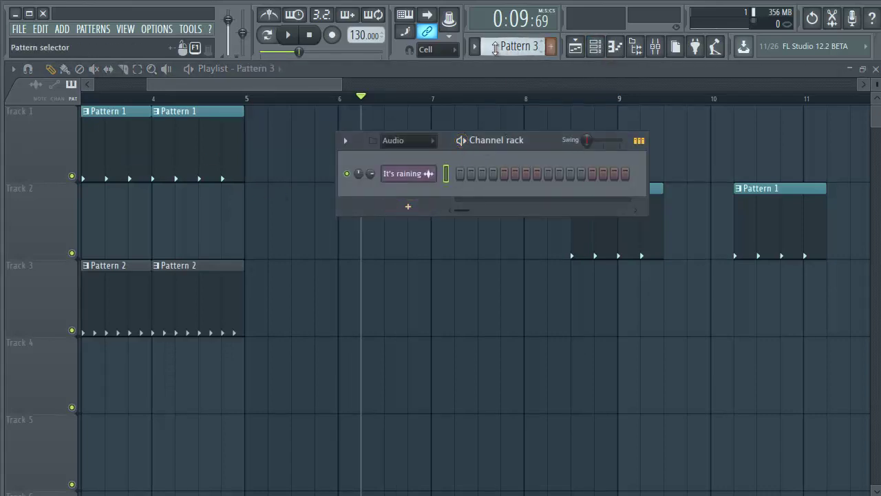
{"action": "left_click", "coordinate": [474, 46]}
{"action": "left_click", "coordinate": [500, 78]}
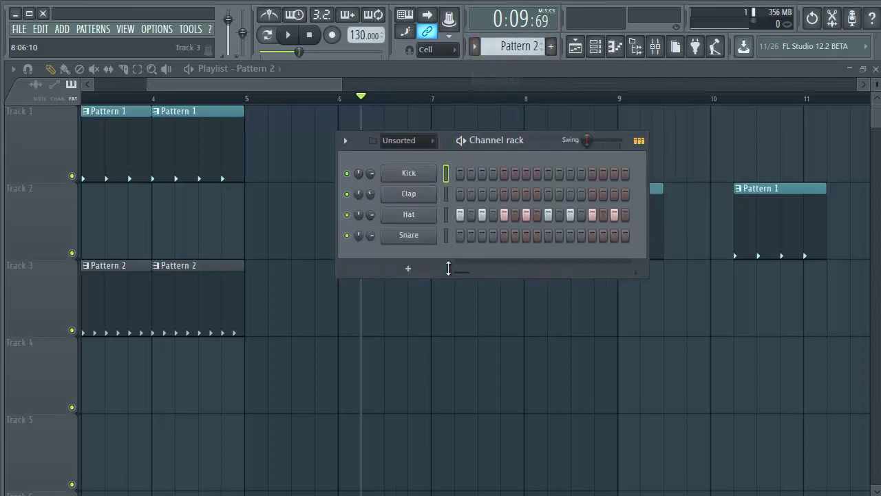
{"action": "scroll", "coordinate": [509, 47], "scroll_direction": "down", "scroll_amount": 1}
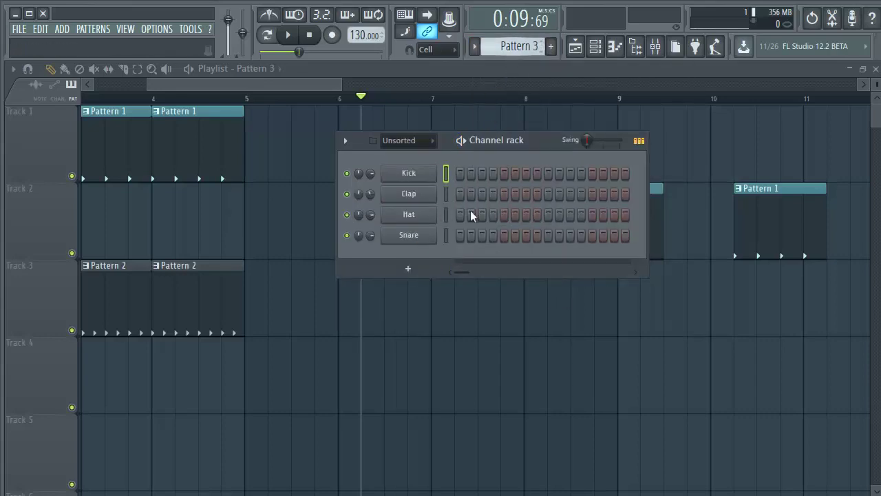
Step: Open the Snare channel's piano roll and draw a two-beat chord of G4, B4 and D5 at the start of bar 1
{"action": "right_click", "coordinate": [409, 235]}
{"action": "left_click", "coordinate": [463, 236]}
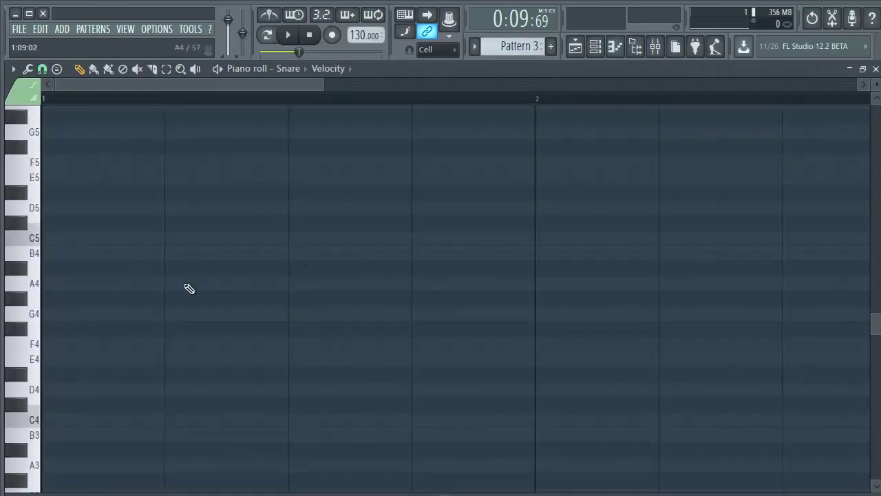
{"action": "left_click", "coordinate": [77, 313]}
{"action": "left_click", "coordinate": [114, 252]}
{"action": "left_click", "coordinate": [131, 207]}
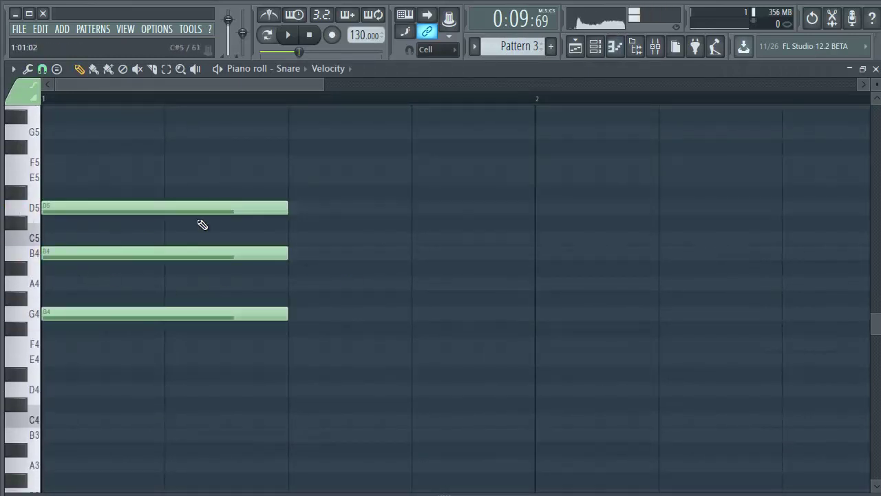
Step: Select the G4, B4 and D5 chord and duplicate it to the start of bar 2
{"action": "left_click_drag", "start_coordinate": [332, 172], "coordinate": [582, 313]}
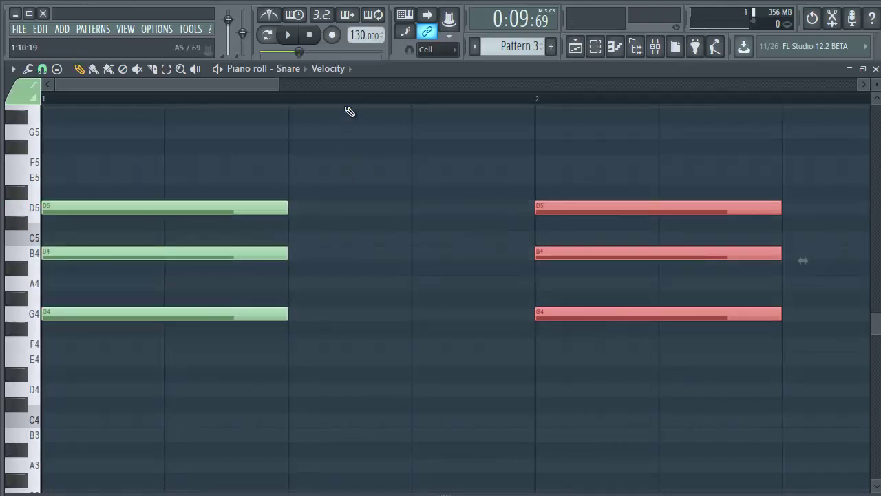
{"action": "scroll", "coordinate": [347, 108], "scroll_direction": "down", "scroll_amount": 2}
{"action": "scroll", "coordinate": [346, 108], "scroll_direction": "up", "scroll_amount": 3}
{"action": "scroll", "coordinate": [349, 90], "scroll_direction": "down", "scroll_amount": 2}
{"action": "scroll", "coordinate": [355, 100], "scroll_direction": "down", "scroll_amount": 3}
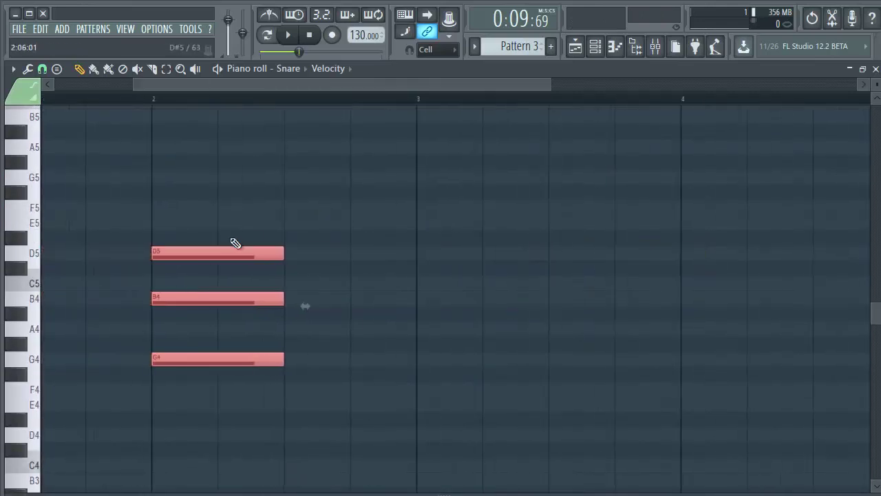
Step: Duplicate the selected chord to the start of bar 3 and place Pattern 3 on Track 1 of the Playlist, starting at bar 6
{"action": "left_click_drag", "start_coordinate": [259, 253], "coordinate": [482, 255]}
{"action": "key", "text": "F7"}
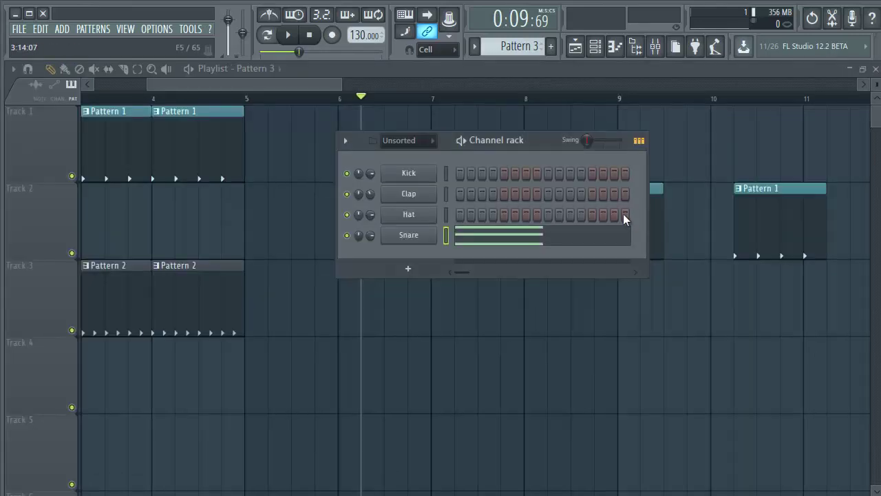
{"action": "key", "text": "F6"}
{"action": "left_click", "coordinate": [337, 136]}
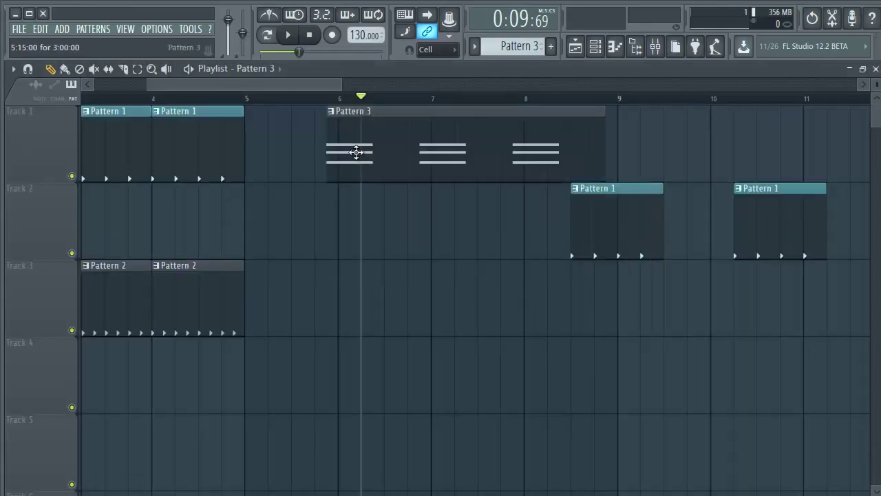
{"action": "scroll", "coordinate": [354, 114], "scroll_direction": "up", "scroll_amount": 4}
{"action": "left_click_drag", "start_coordinate": [370, 144], "coordinate": [405, 145]}
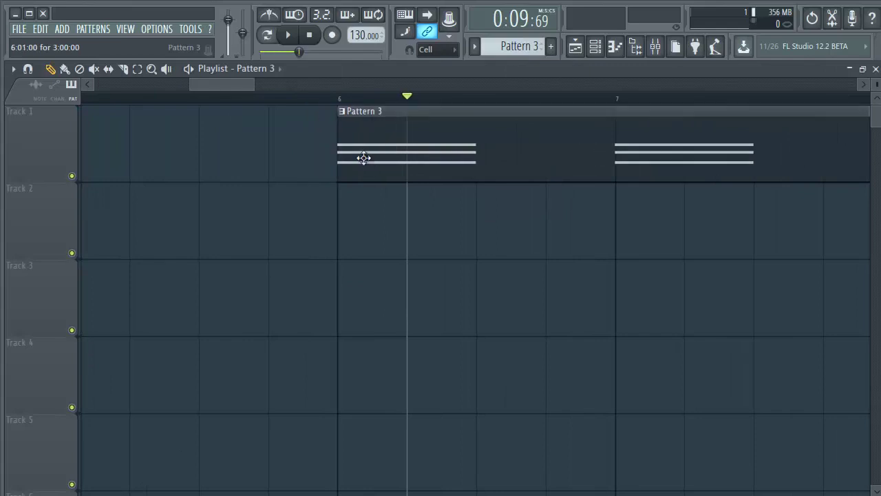
Step: Try the parent channel, parent pattern and note colour modes for pattern clips, and leave the note colour mode active
{"action": "left_click", "coordinate": [60, 101]}
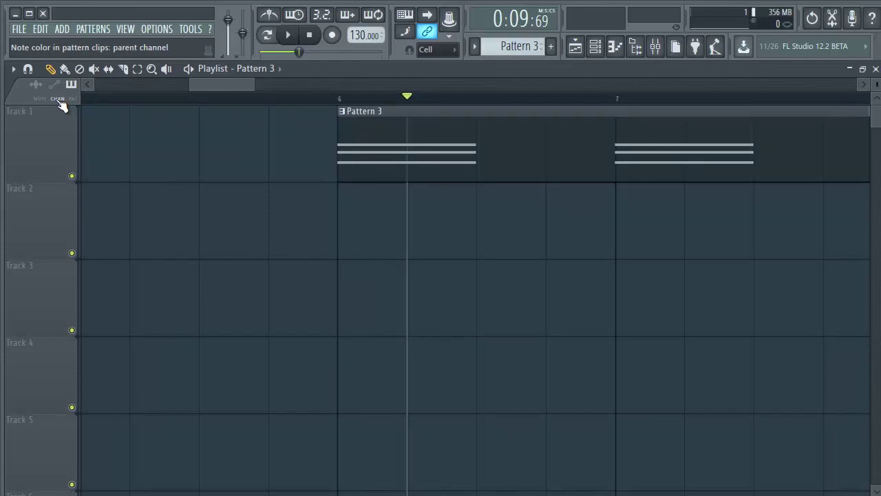
{"action": "left_click", "coordinate": [41, 100]}
{"action": "left_click", "coordinate": [61, 101]}
{"action": "left_click", "coordinate": [64, 103]}
{"action": "left_click", "coordinate": [59, 104]}
{"action": "left_click", "coordinate": [73, 100]}
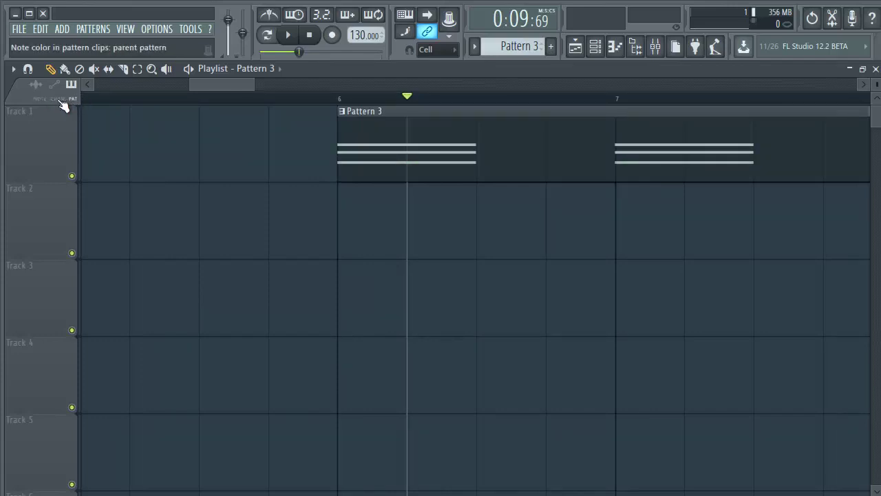
{"action": "left_click", "coordinate": [47, 103]}
{"action": "left_click", "coordinate": [55, 104]}
{"action": "left_click", "coordinate": [59, 107]}
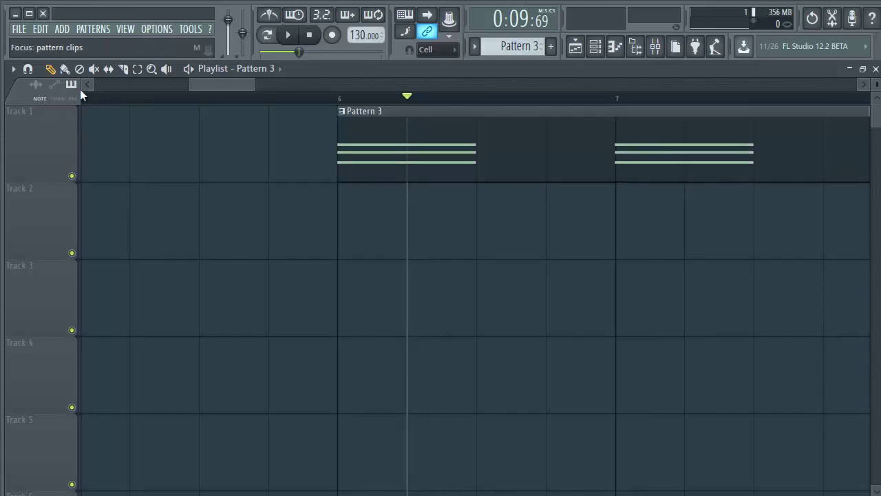
Step: Switch the Playlist focus to audio clips and delete the four Pattern 1 clips from Track 2
{"action": "left_click", "coordinate": [35, 85]}
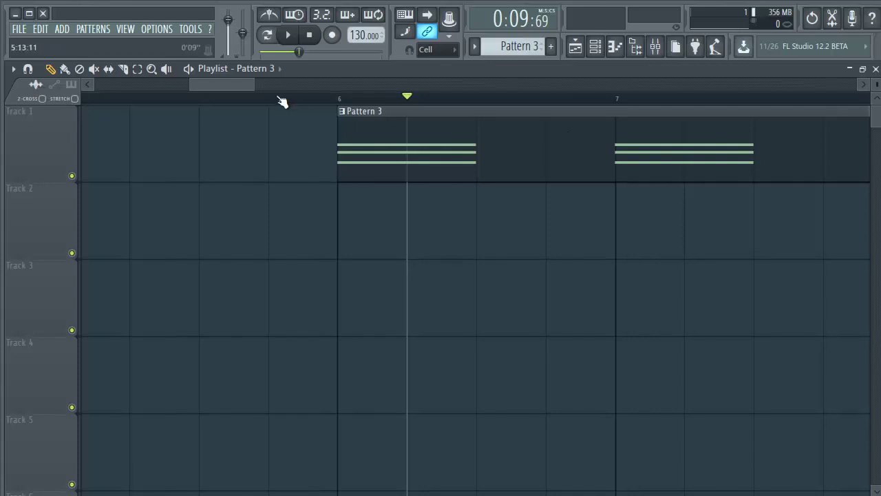
{"action": "scroll", "coordinate": [282, 102], "scroll_direction": "down", "scroll_amount": 5}
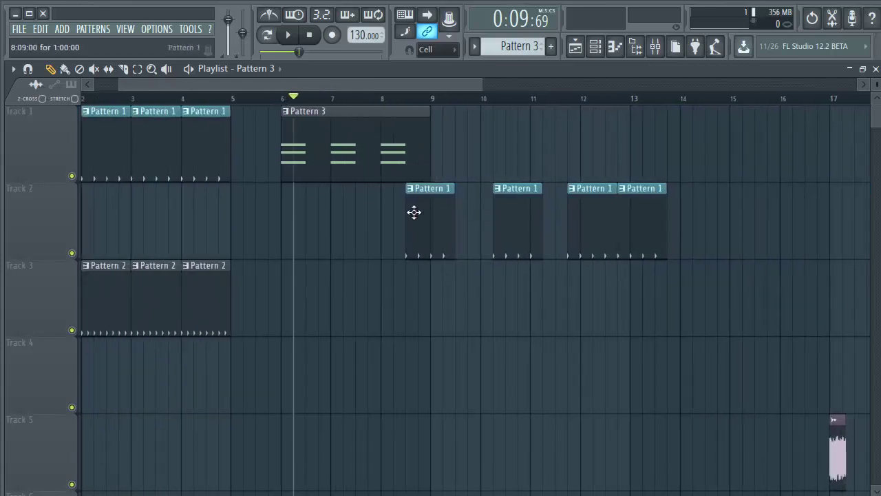
{"action": "right_click", "coordinate": [414, 212]}
{"action": "right_click", "coordinate": [517, 220]}
{"action": "right_click", "coordinate": [592, 221]}
{"action": "right_click", "coordinate": [641, 224]}
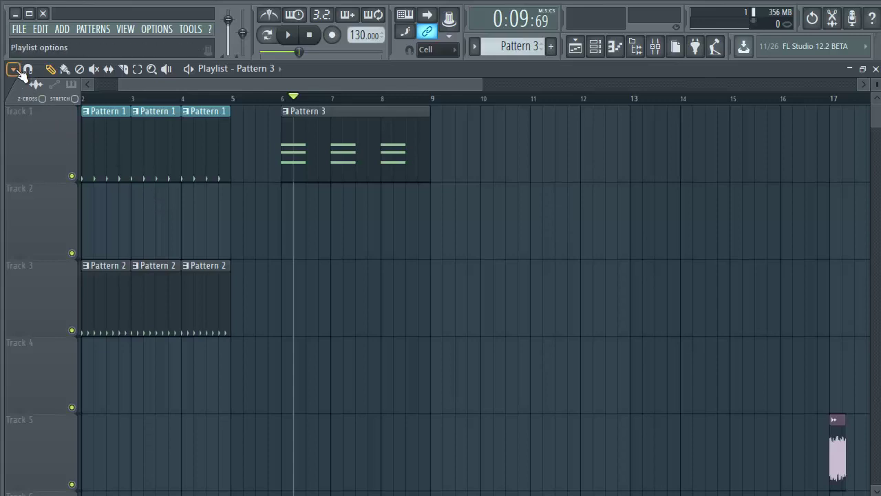
Step: Look over the general Playlist options and the options available for Track 3
{"action": "left_click", "coordinate": [19, 71]}
{"action": "mouse_move", "coordinate": [42, 82]}
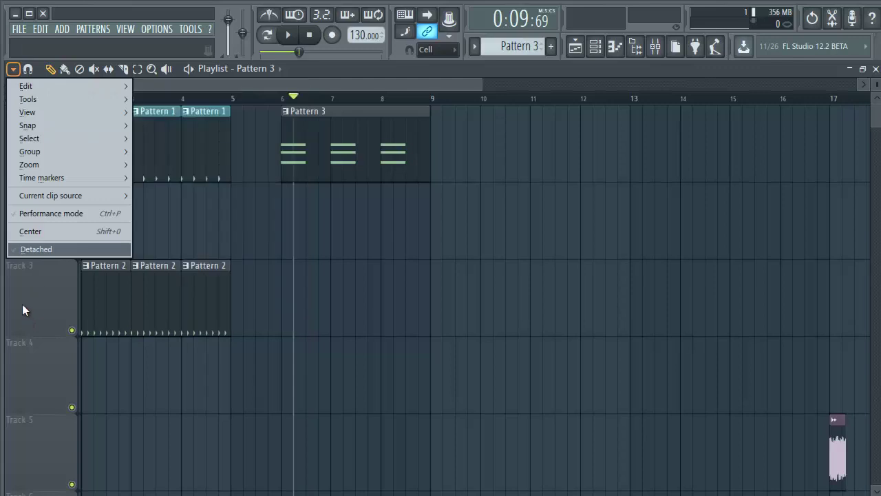
{"action": "left_click", "coordinate": [22, 304]}
{"action": "scroll", "coordinate": [187, 278], "scroll_direction": "down", "scroll_amount": 1}
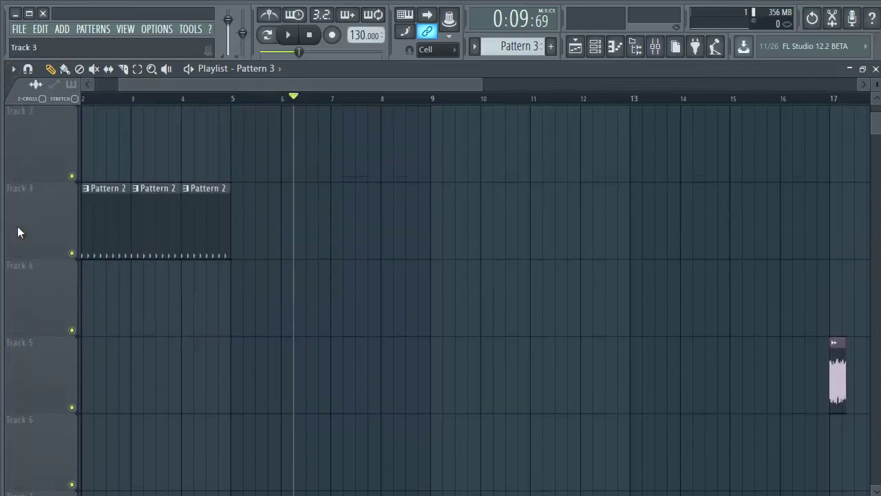
{"action": "right_click", "coordinate": [19, 221]}
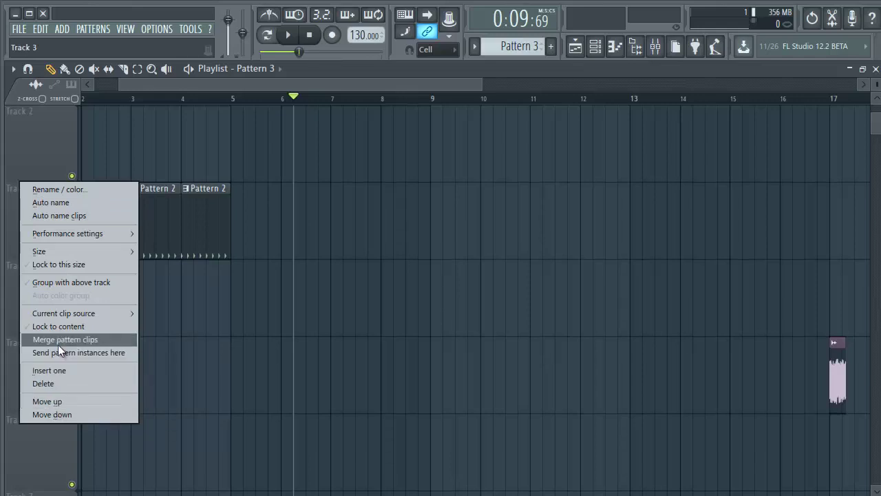
{"action": "left_click", "coordinate": [317, 198]}
Step: Merge all the Pattern 2 clips on Track 3 into a single pattern clip
{"action": "left_click_drag", "start_coordinate": [198, 80], "coordinate": [176, 81]}
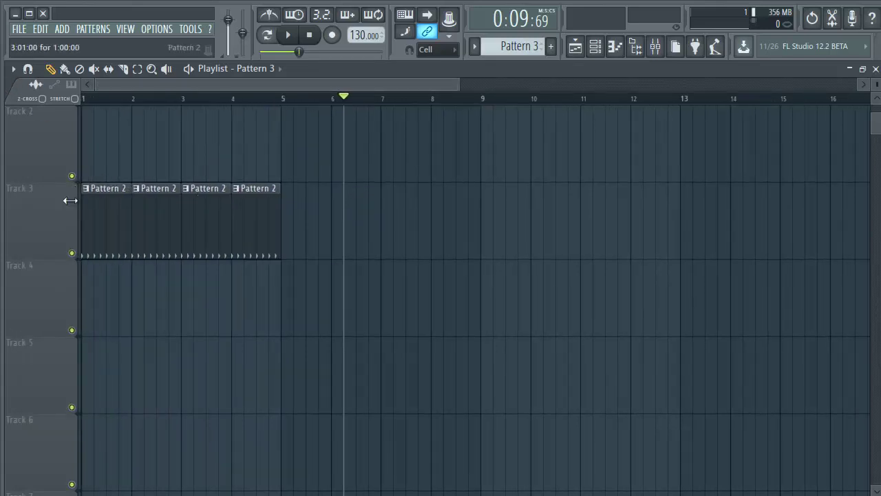
{"action": "right_click", "coordinate": [37, 184]}
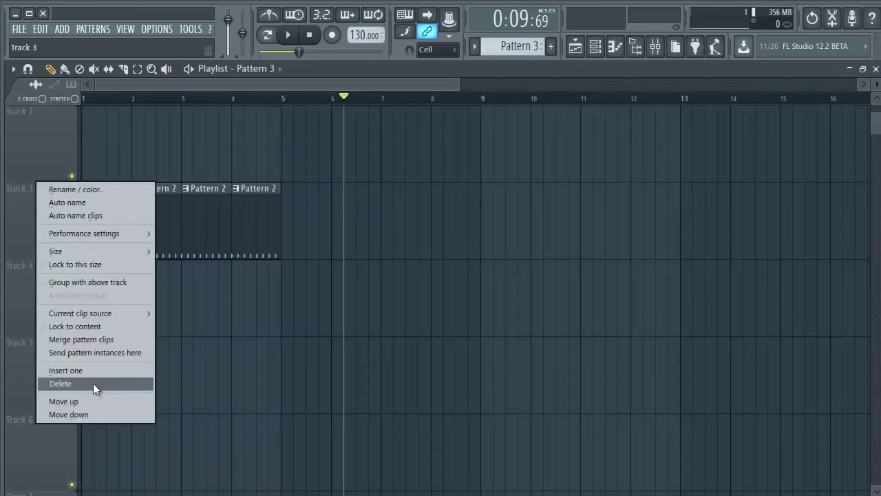
{"action": "left_click", "coordinate": [79, 341]}
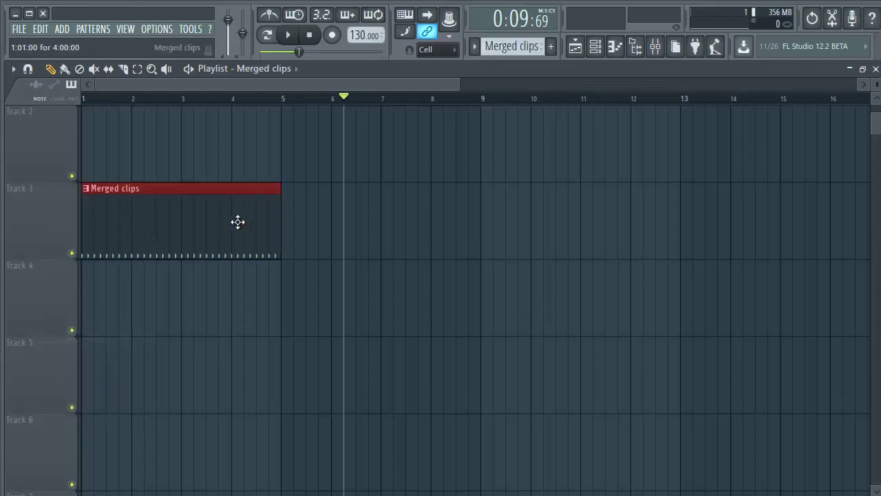
{"action": "left_click_drag", "start_coordinate": [185, 220], "coordinate": [135, 220]}
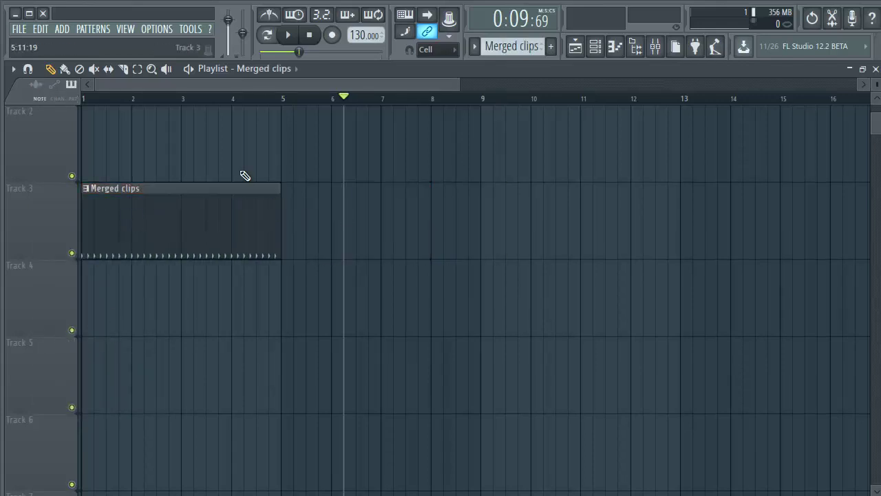
Step: Show the merged pattern's steps in the channel rack and choose Merged clips from the pattern list
{"action": "left_click", "coordinate": [597, 46]}
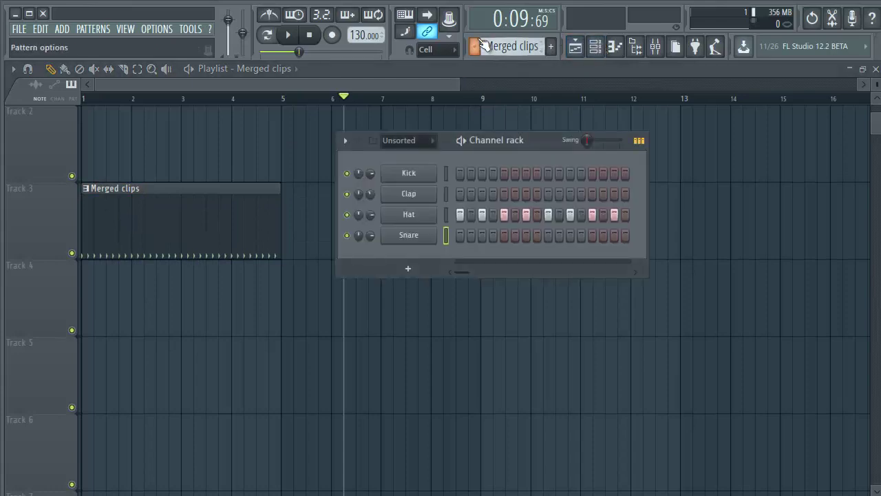
{"action": "left_click", "coordinate": [474, 46]}
{"action": "left_click", "coordinate": [508, 89]}
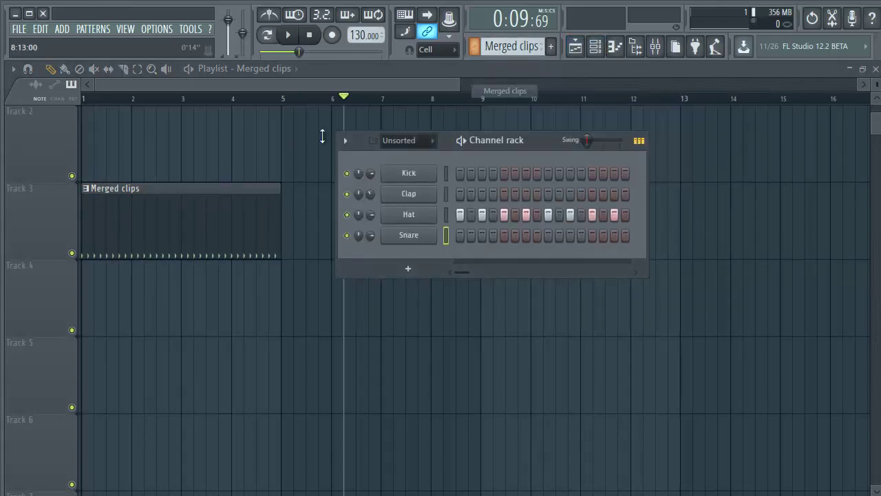
Step: Delete Track 3 together with its merged clip from the Playlist
{"action": "right_click", "coordinate": [34, 213]}
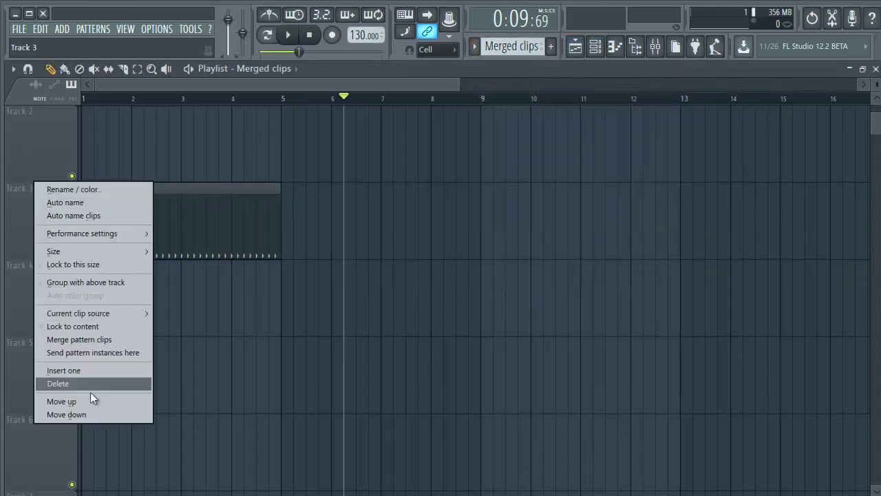
{"action": "left_click", "coordinate": [74, 385]}
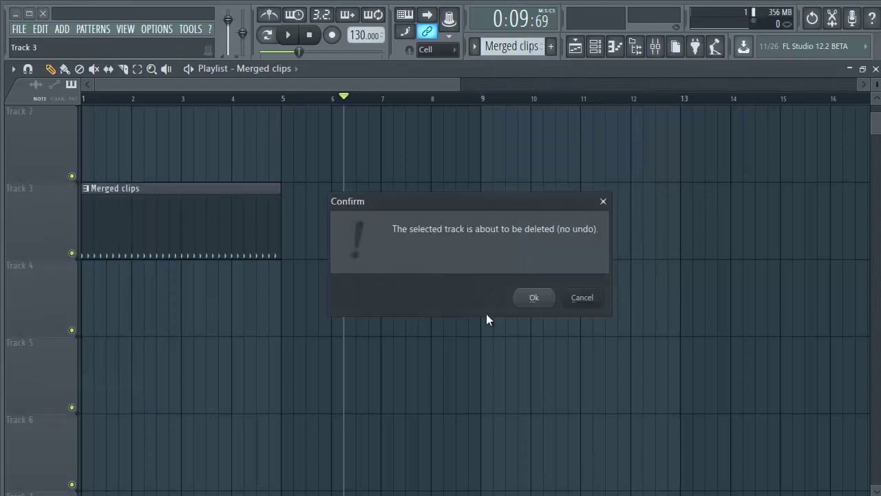
{"action": "left_click", "coordinate": [530, 299]}
Step: Rename Track 1 as DD and give it a muted pink colour
{"action": "scroll", "coordinate": [234, 242], "scroll_direction": "up", "scroll_amount": 1}
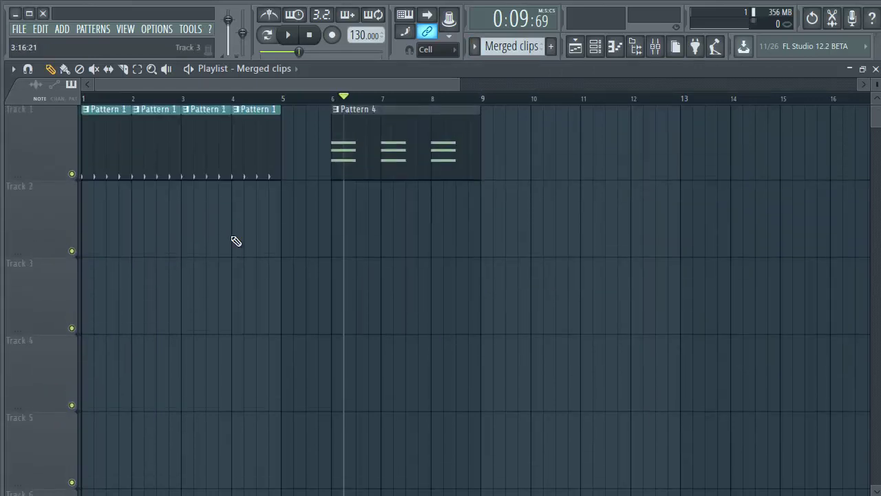
{"action": "right_click", "coordinate": [43, 107]}
{"action": "left_click", "coordinate": [79, 114]}
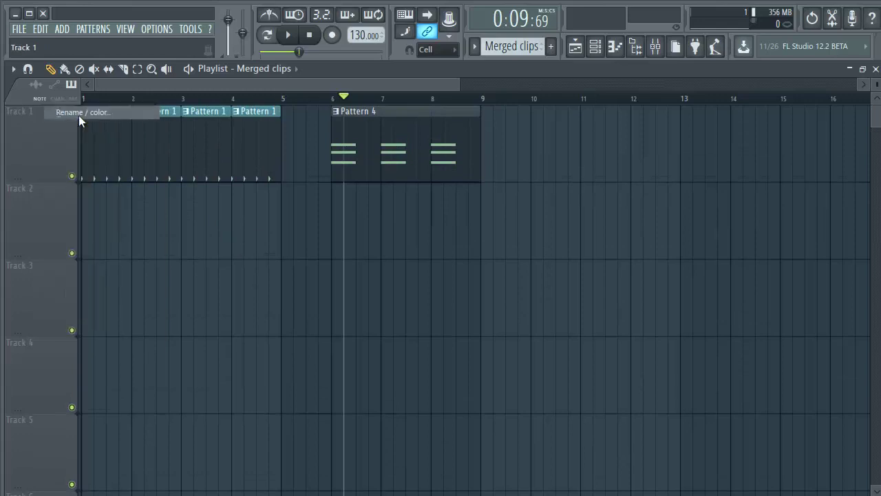
{"action": "left_click", "coordinate": [141, 104]}
{"action": "left_click", "coordinate": [295, 135]}
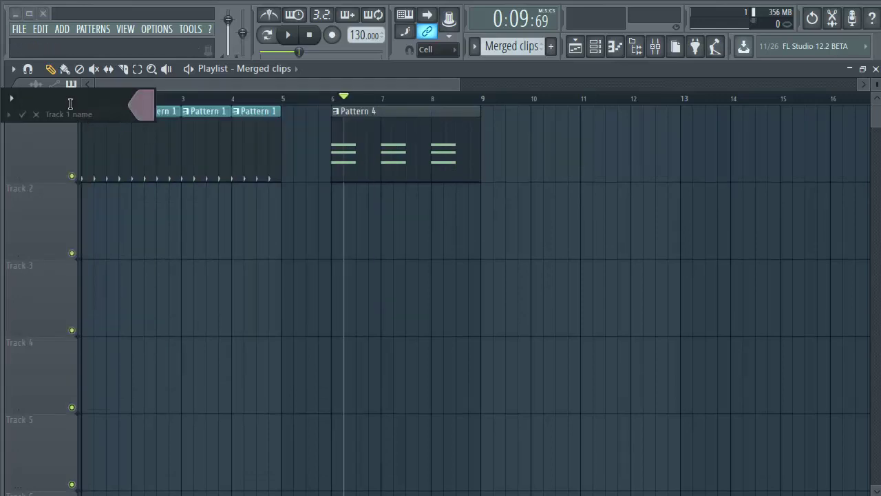
{"action": "type", "text": "DD"}
{"action": "key", "text": "Return"}
Step: Apply automatic naming to the DD track so it takes its appearance from its clips
{"action": "right_click", "coordinate": [27, 108]}
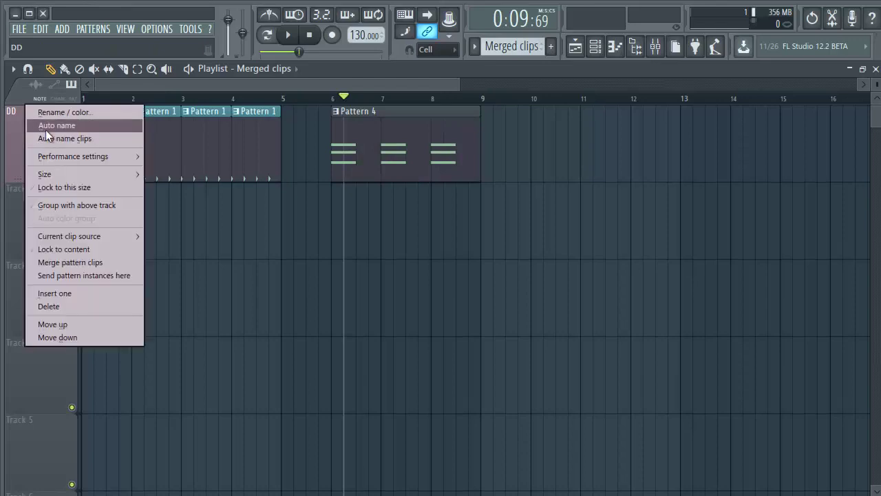
{"action": "left_click", "coordinate": [45, 129]}
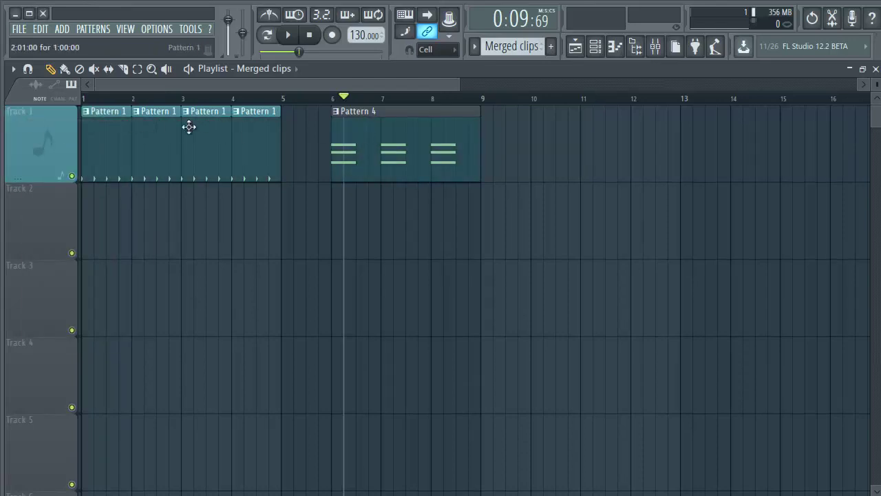
Step: Examine the performance settings and size options available for Track 1
{"action": "right_click", "coordinate": [42, 143]}
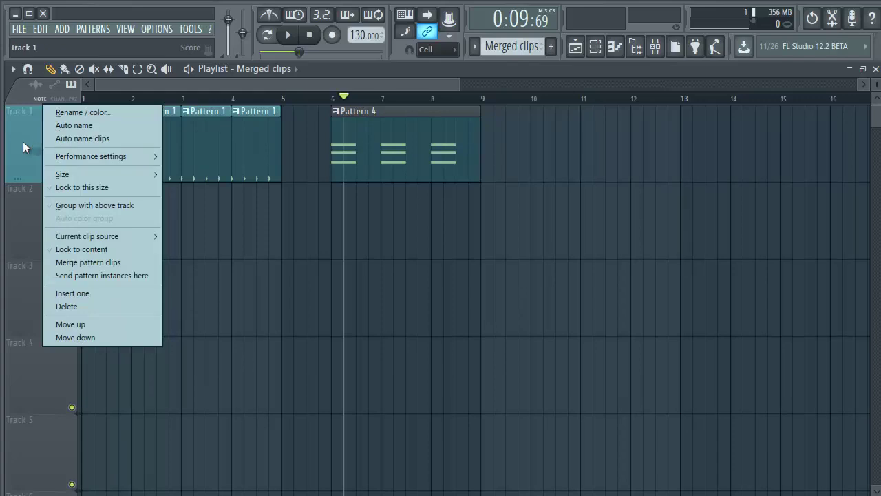
{"action": "mouse_move", "coordinate": [71, 156]}
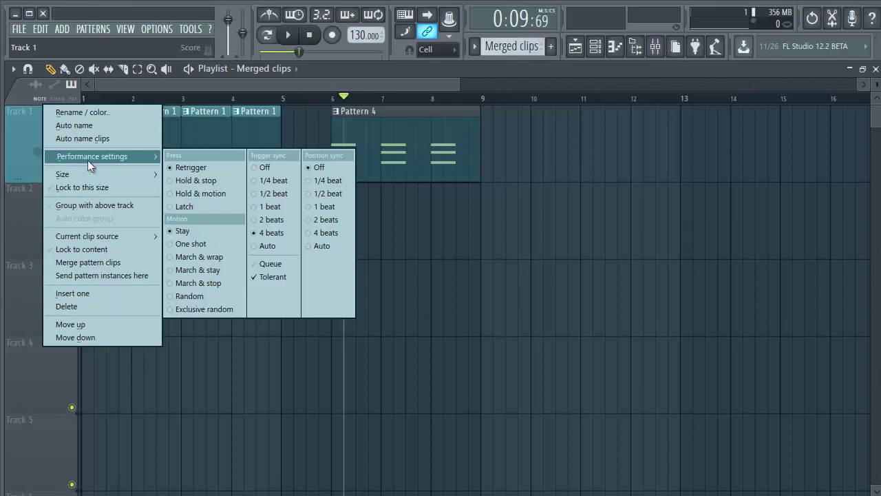
{"action": "mouse_move", "coordinate": [88, 173]}
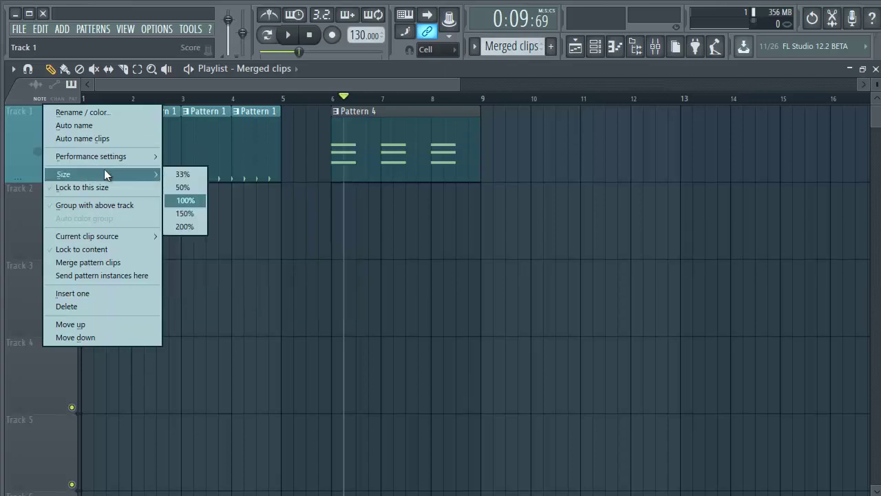